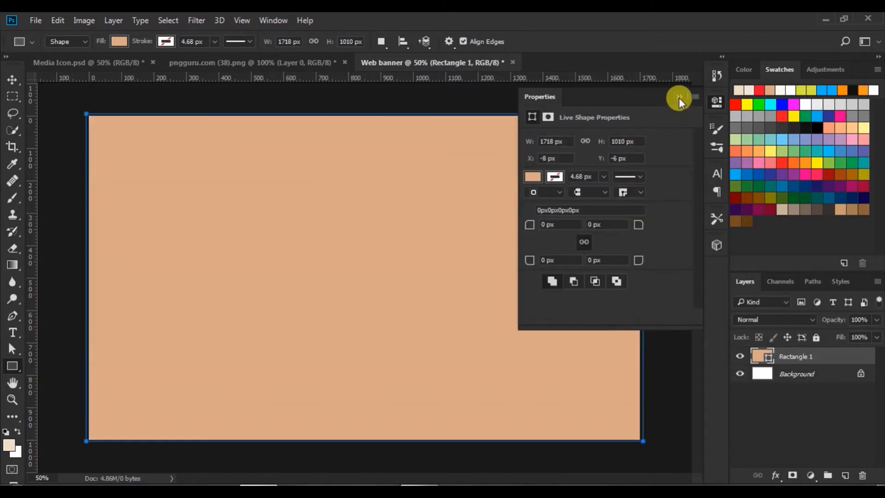
Recolor the full-canvas background rectangle with the pale beige f1e6dd
left_click(678, 98)
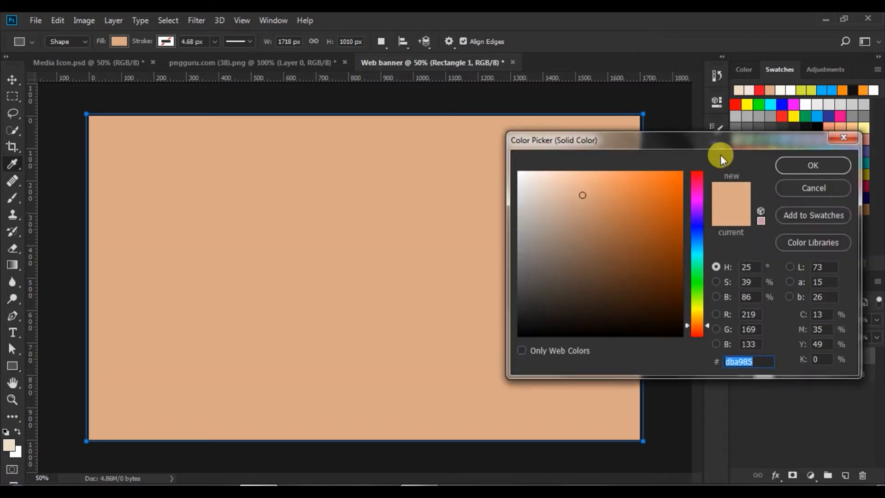
left_click_drag(722, 138, 704, 170)
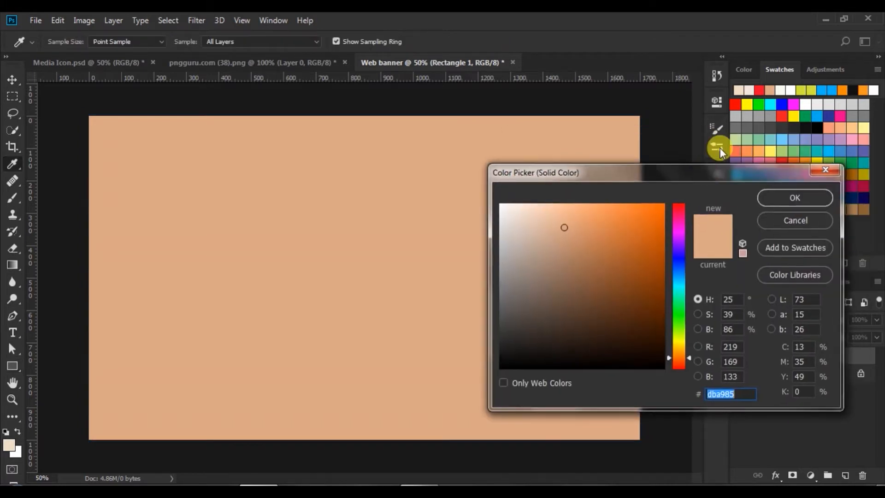
left_click(739, 90)
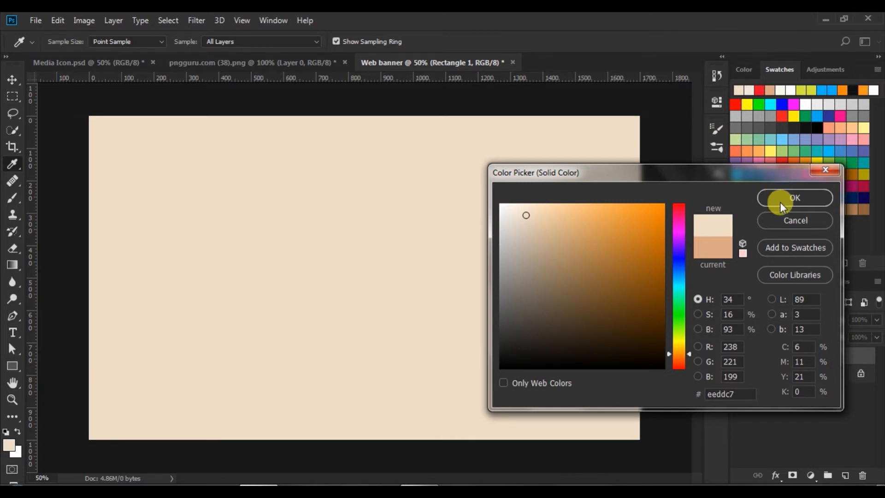
left_click(748, 88)
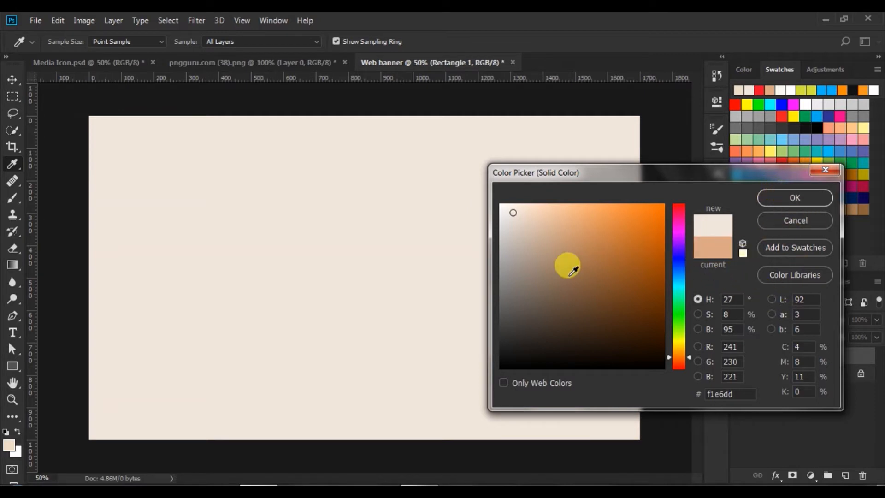
left_click(778, 198)
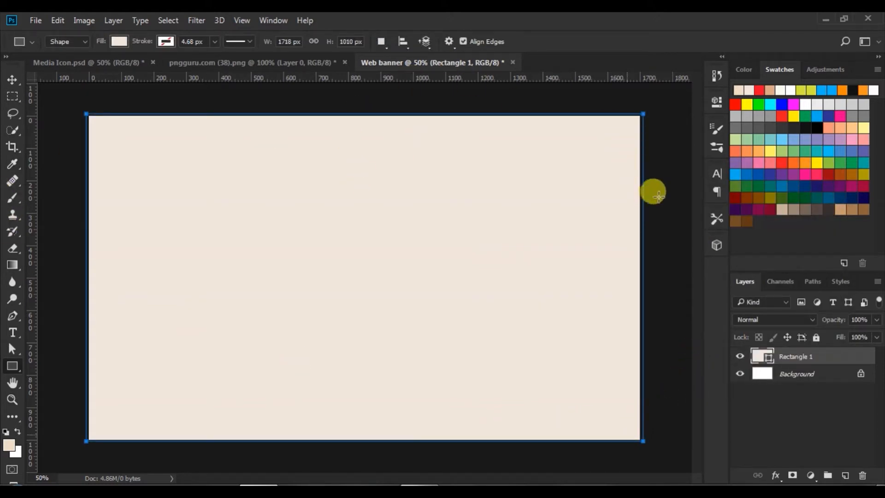
Bring the sofa from the pngguru.com (38).png document into the Web banner document and place it on the canvas's left half
left_click(12, 80)
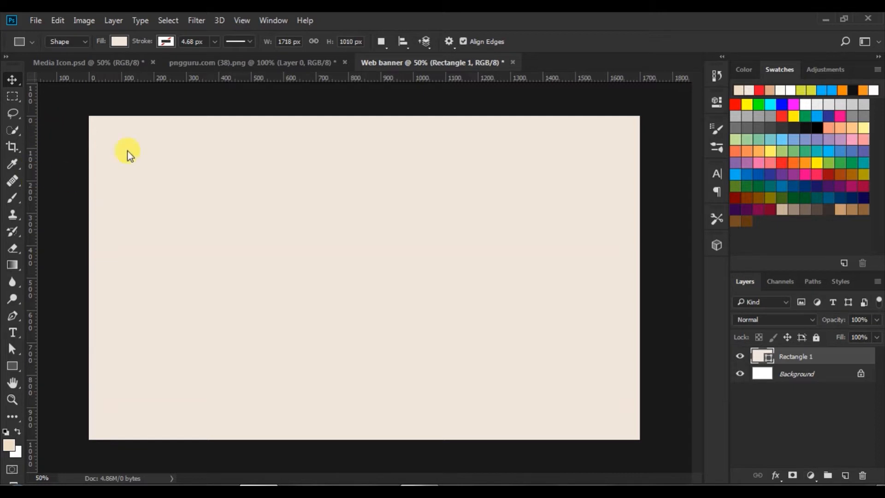
left_click(85, 225)
left_click(197, 63)
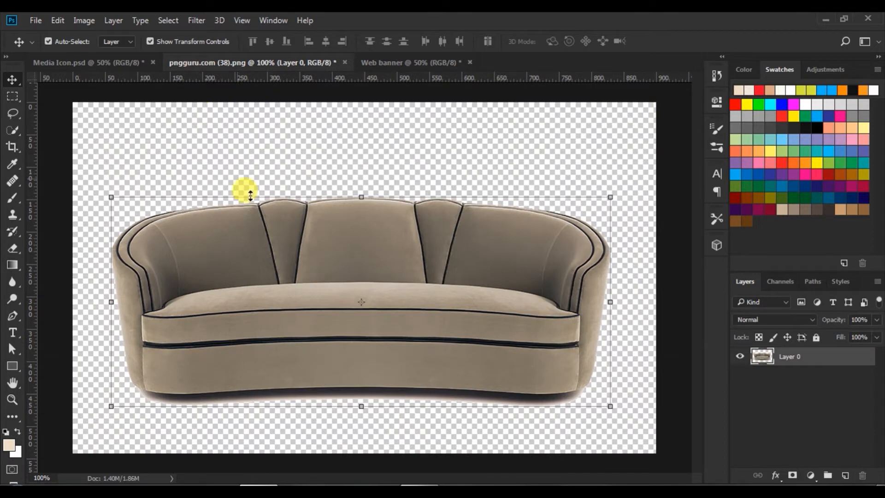
left_click_drag(338, 219, 299, 215)
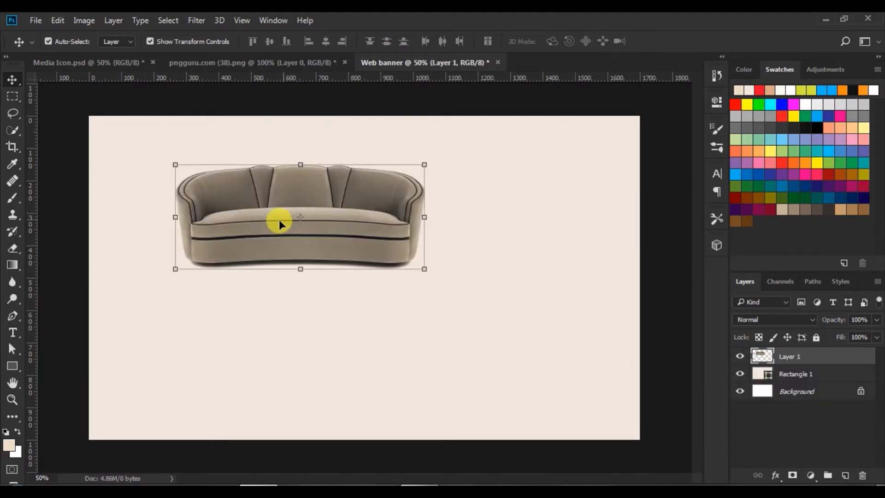
left_click_drag(354, 233, 308, 300)
left_click(661, 280)
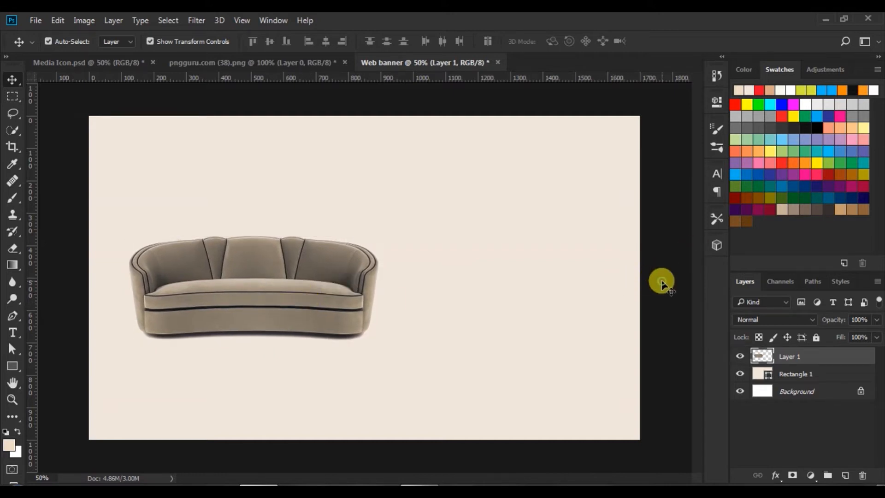
Draw a vertical rectangle about 496 x 1074 px over the middle of the sofa, spanning the full canvas height
left_click(13, 365)
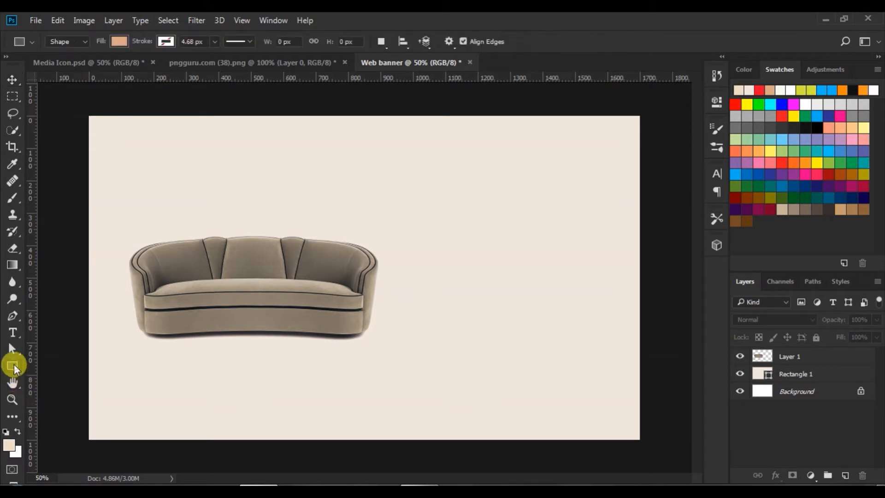
mouse_move(171, 109)
left_mouse_down()
mouse_move(179, 138)
mouse_move(310, 350)
mouse_move(336, 438)
mouse_move(322, 466)
mouse_move(331, 456)
left_mouse_up()
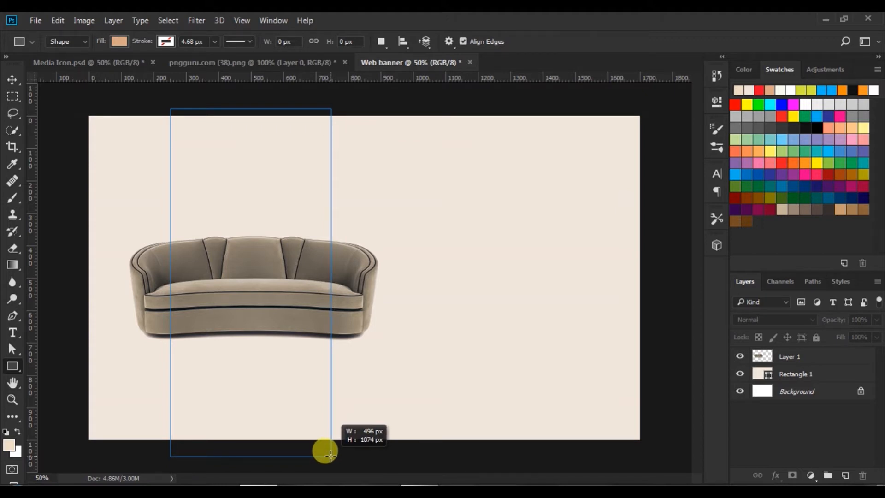
left_click_drag(331, 455, 330, 455)
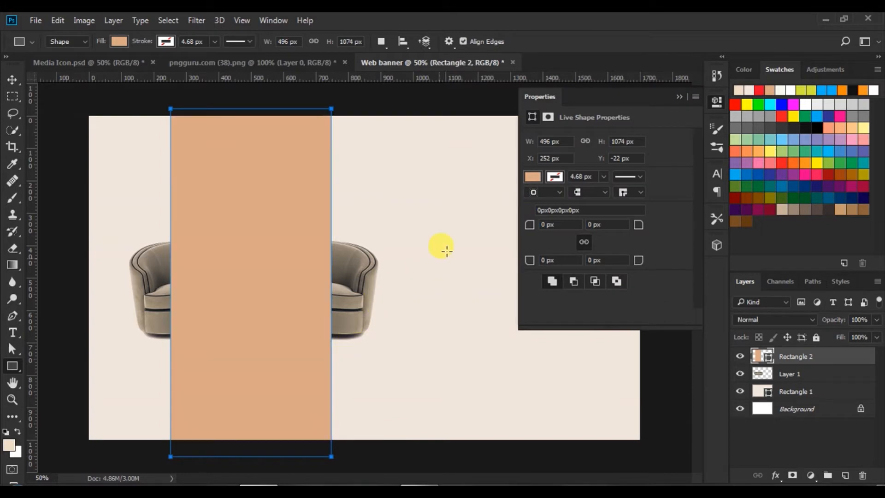
left_click(675, 95)
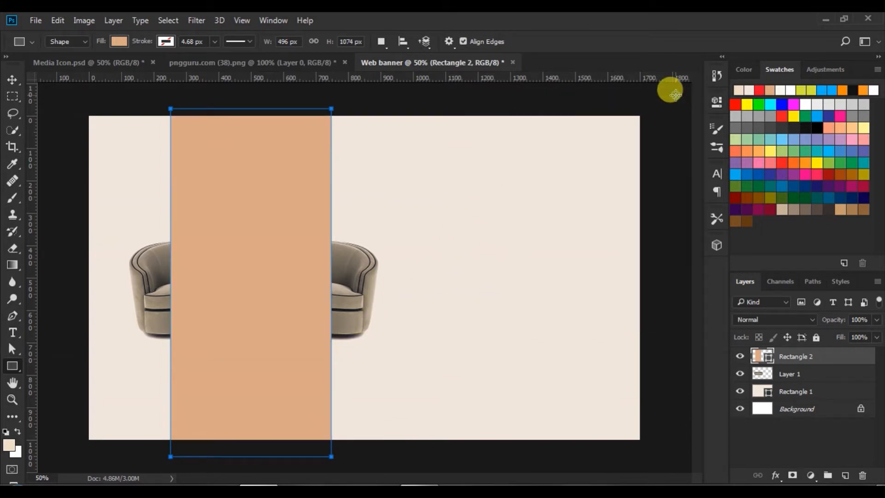
Fill the vertical rectangle with the beige eeddc7 and move its layer beneath the sofa layer
double_click(768, 357)
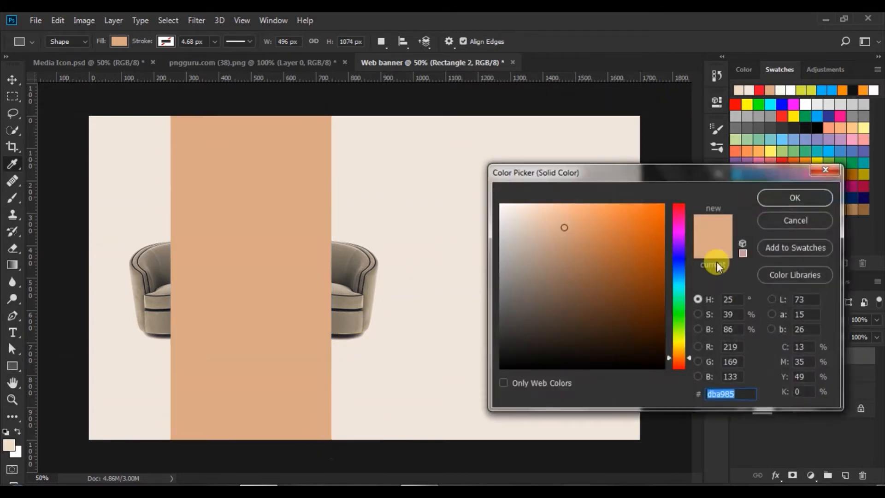
left_click(740, 90)
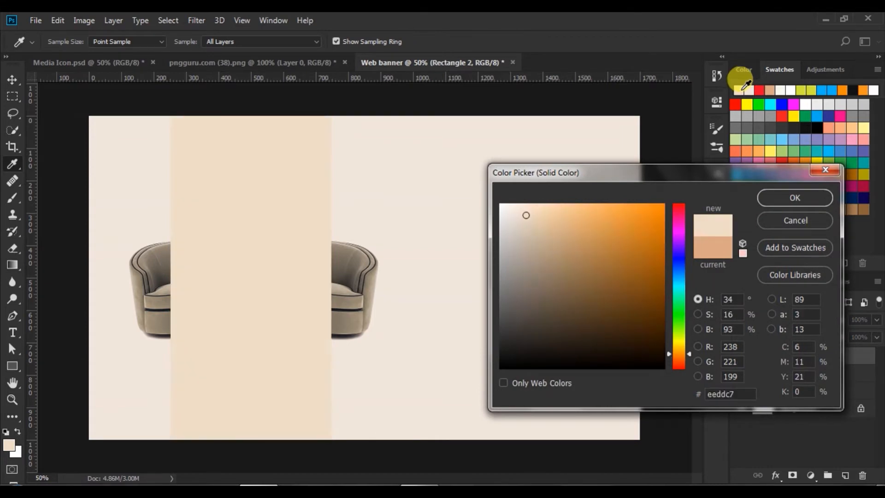
left_click(770, 196)
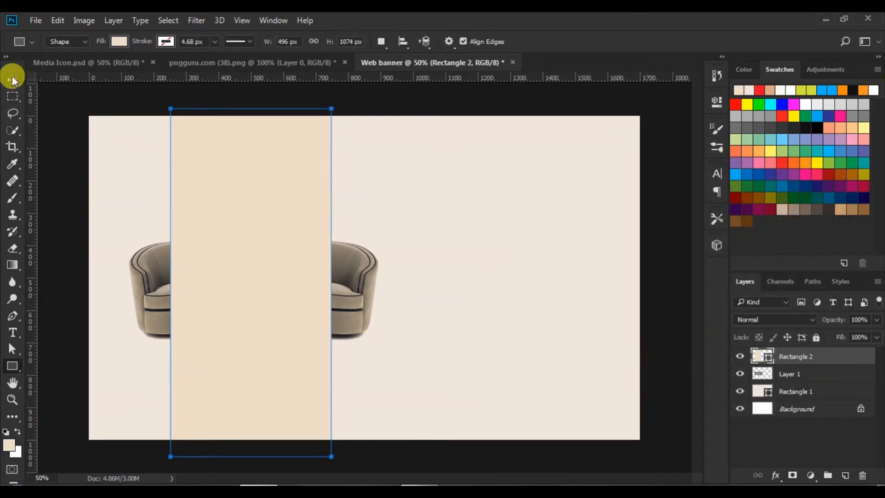
left_click(12, 79)
left_click_drag(756, 351, 754, 387)
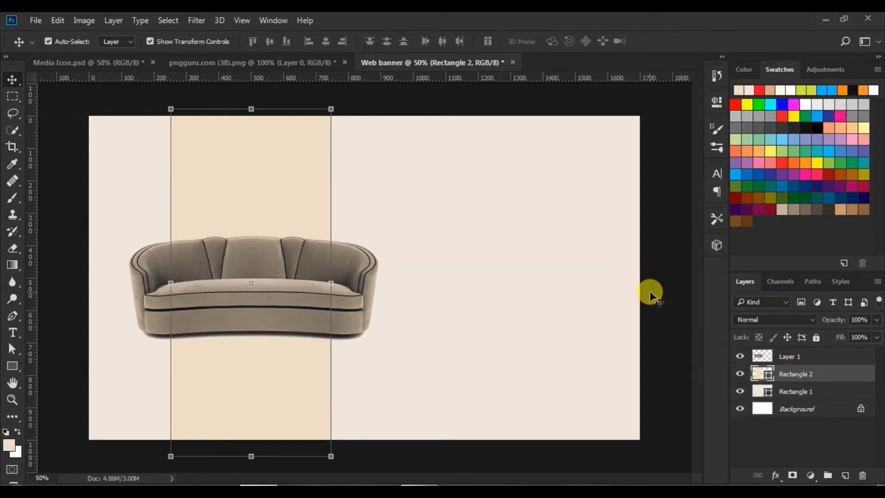
Add an empty layer between the sofa and the vertical rectangle and choose the 700 px halftone dot brush
left_click(844, 474)
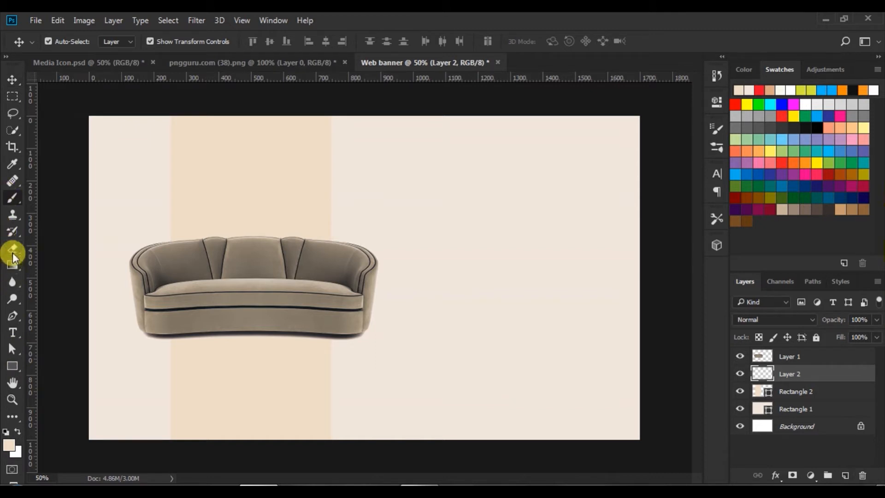
left_click(13, 196)
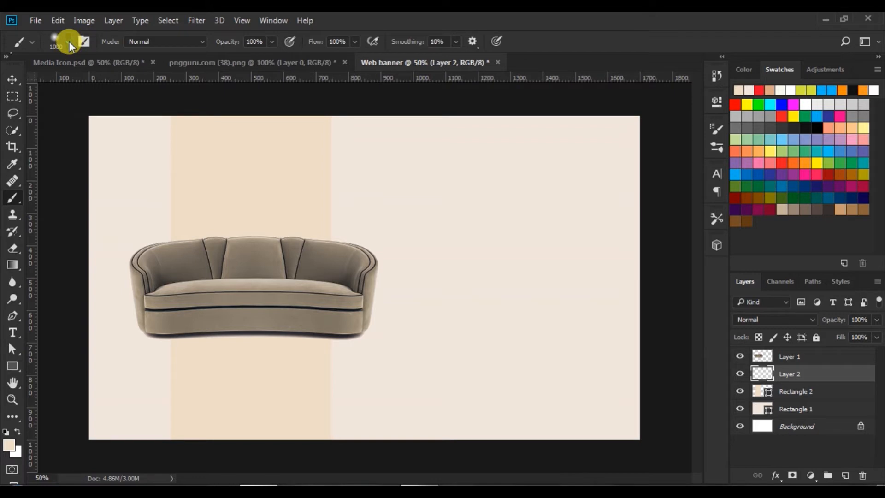
left_click(70, 43)
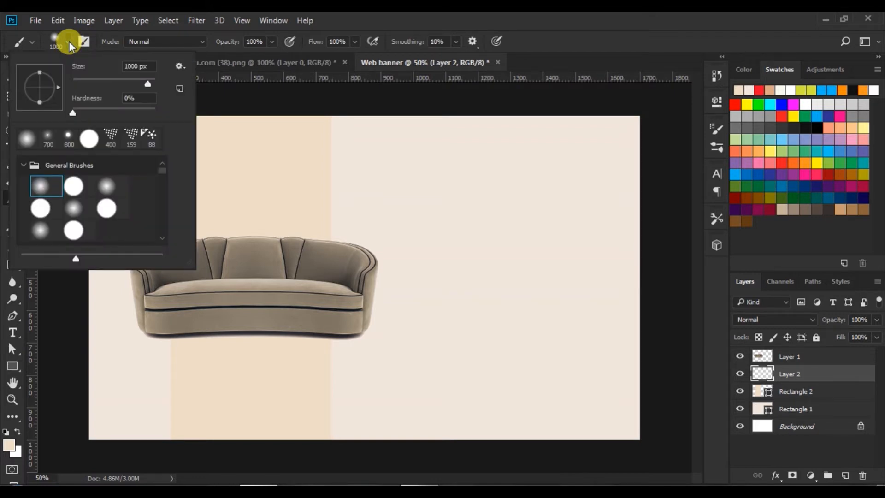
left_click(47, 140)
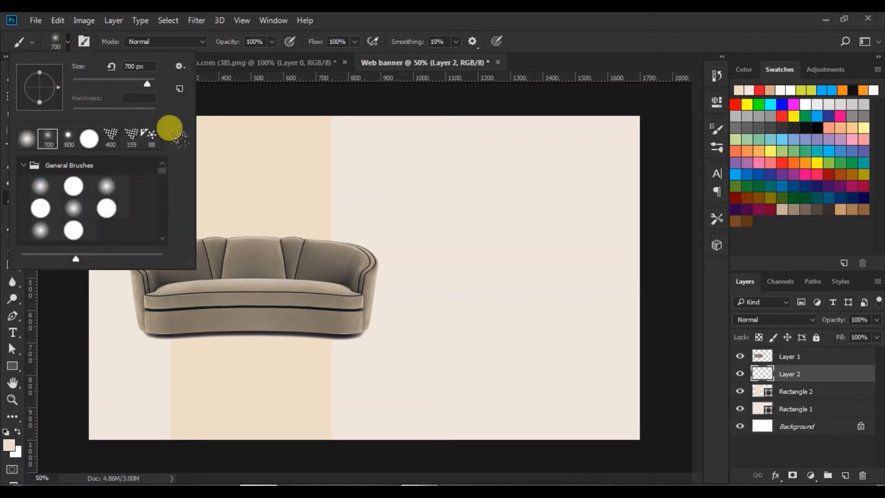
left_click(63, 44)
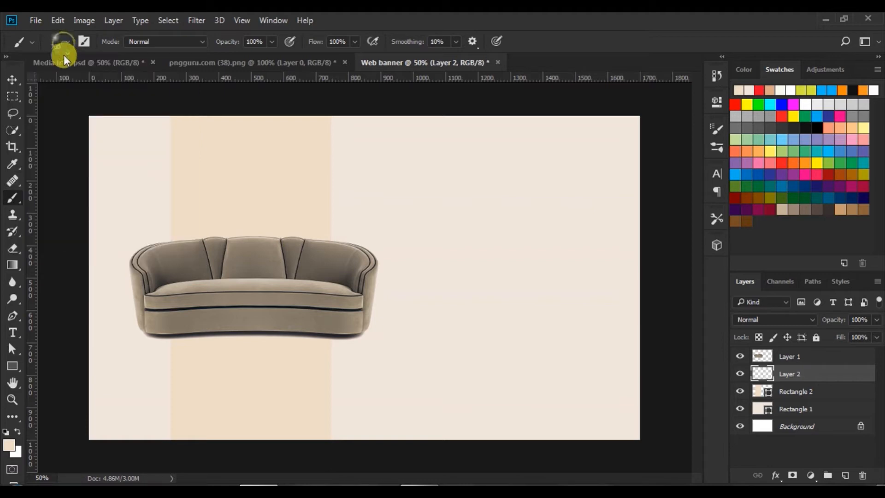
Set the foreground color to off-white fbf7f1 and stamp the dot pattern once behind the sofa's backrest
left_click(9, 444)
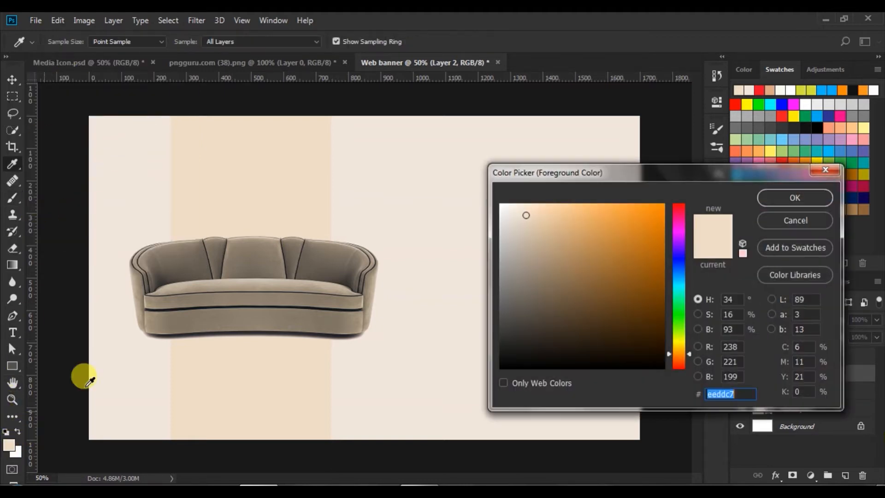
left_click(505, 206)
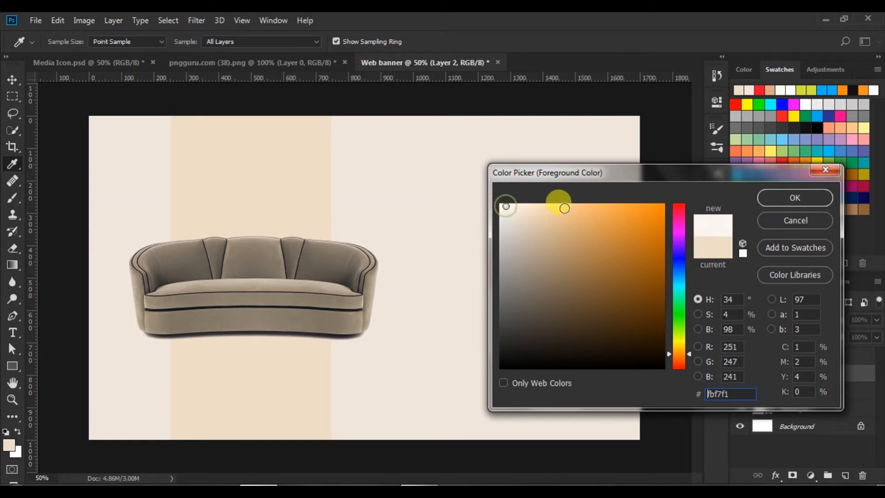
left_click(794, 197)
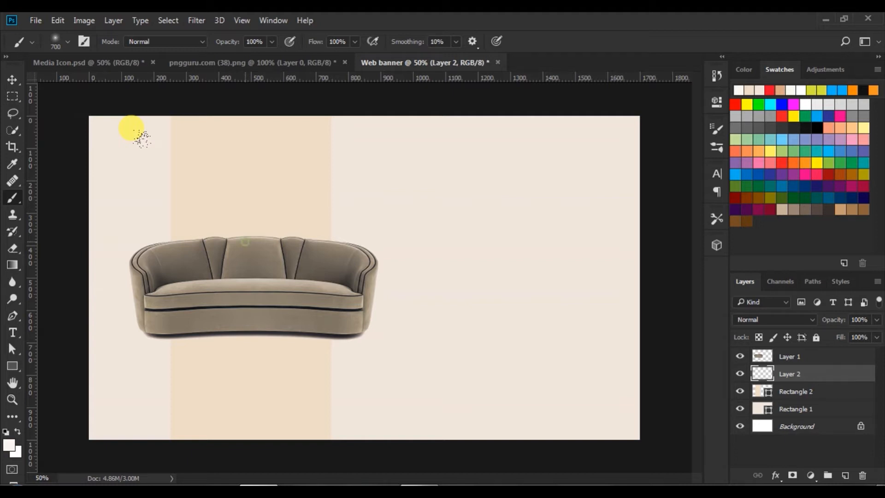
left_click(246, 241)
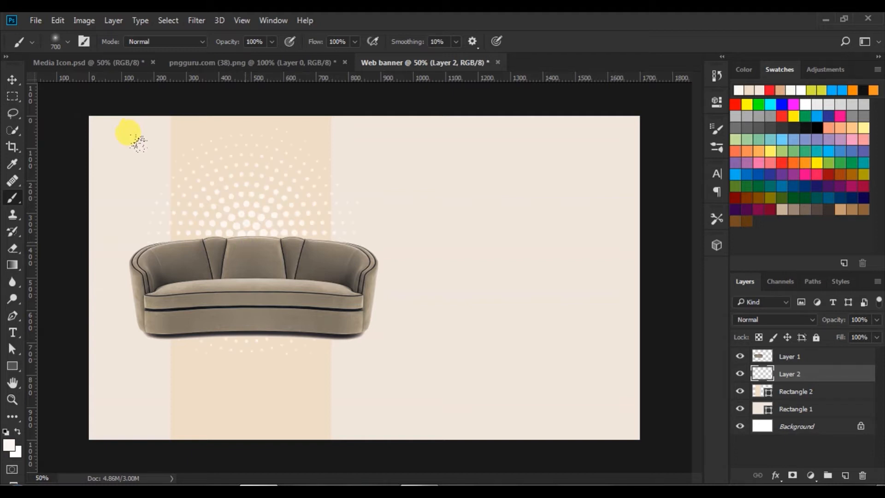
Move the sofa slightly down over the dot pattern and deselect all layers
left_click(12, 80)
left_click(325, 258)
left_click_drag(325, 258, 322, 276)
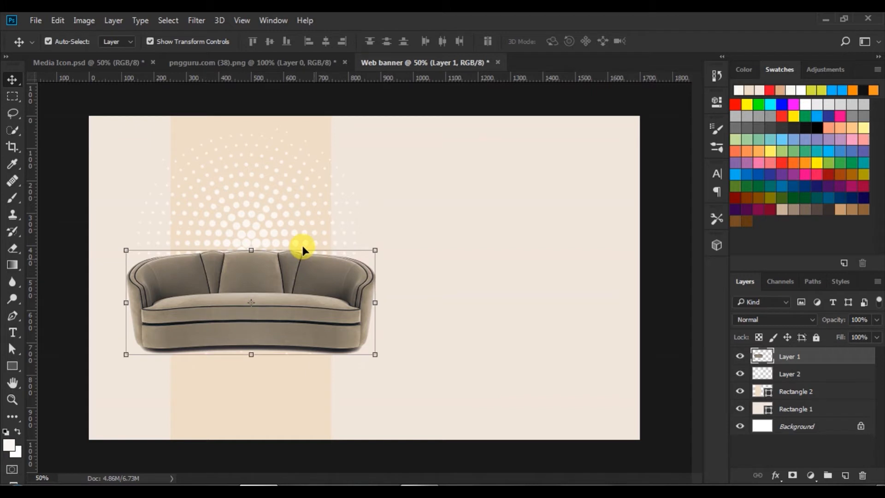
left_click(248, 225)
left_click(650, 278)
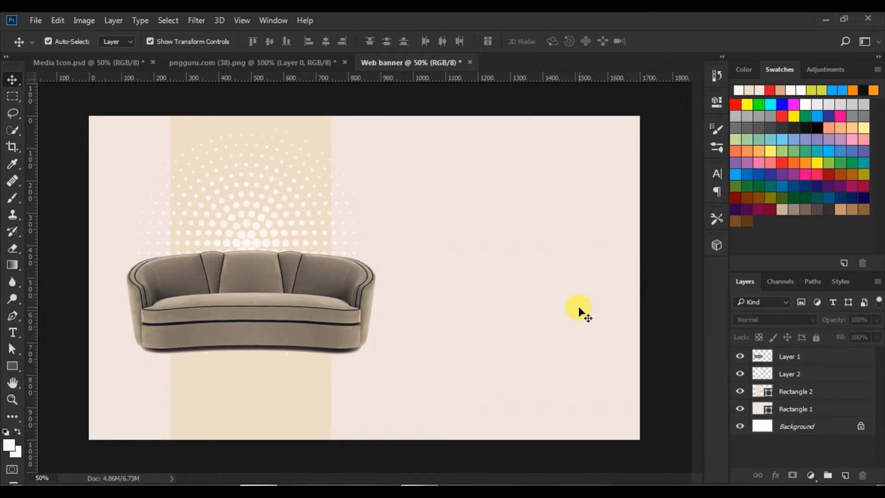
Start a text object on the banner's empty area right of the sofa with size 72 pt and red text color f60c22
left_click(14, 334)
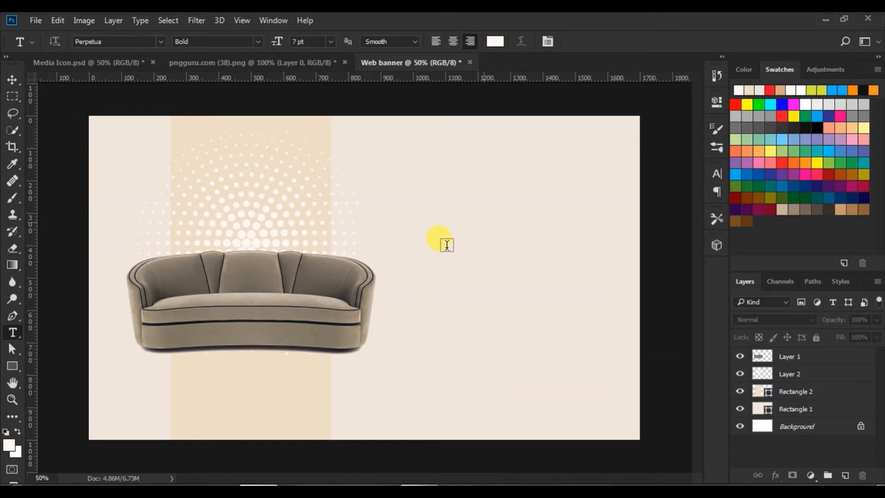
left_click(447, 245)
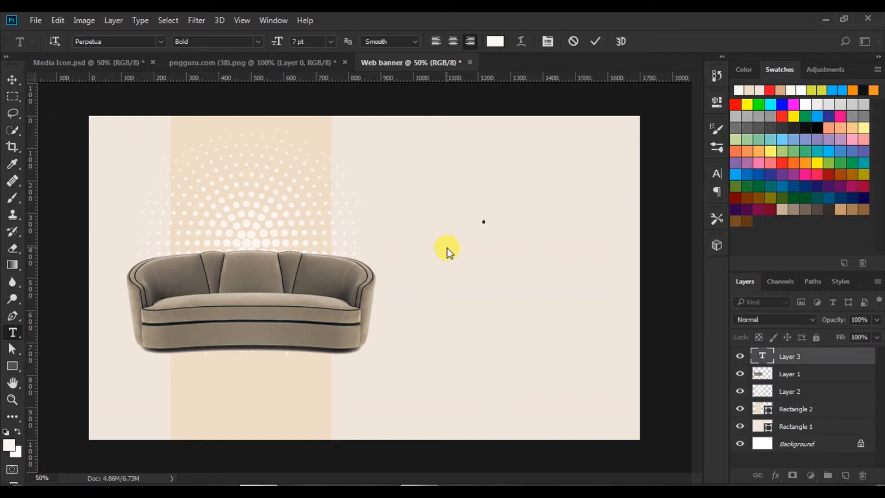
left_click(332, 40)
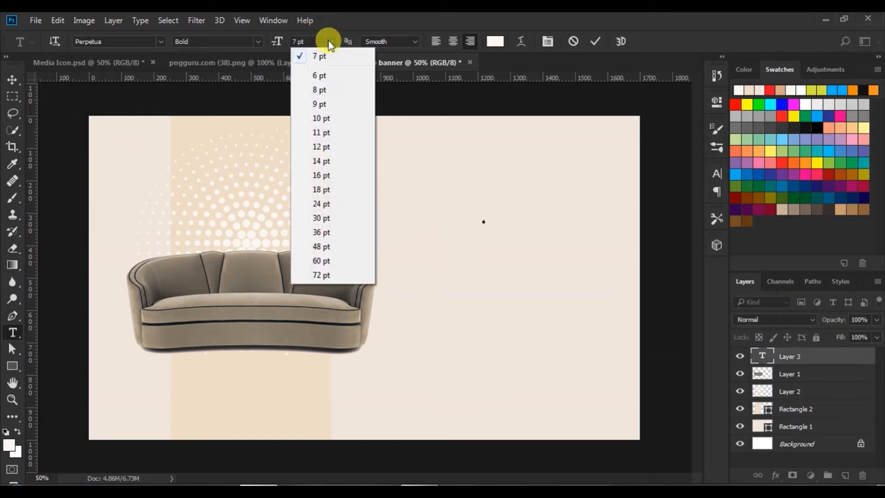
left_click(312, 278)
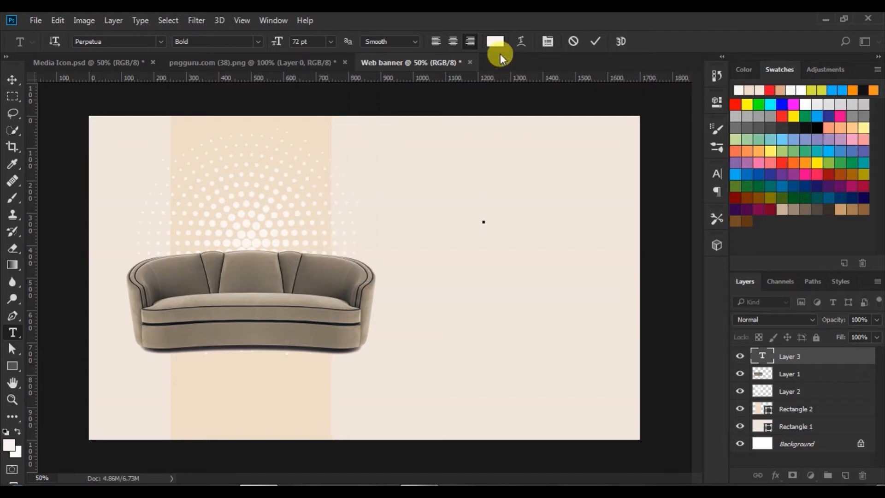
left_click(494, 40)
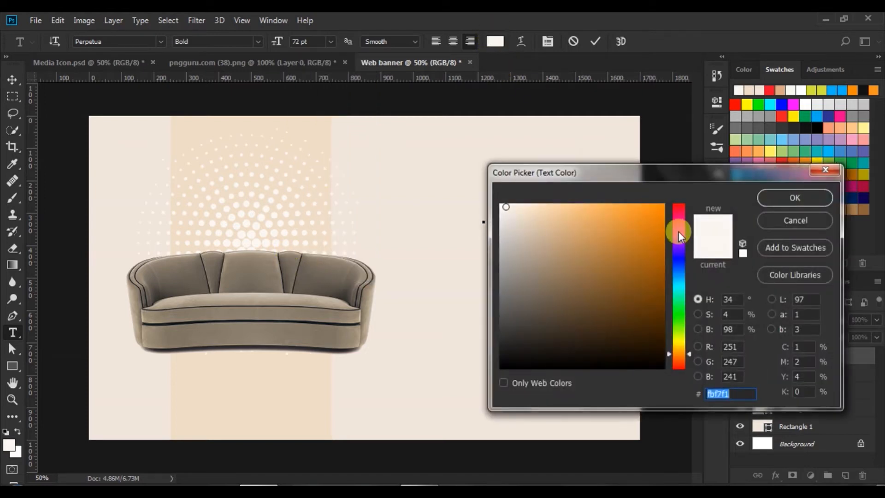
left_click_drag(677, 230, 681, 212)
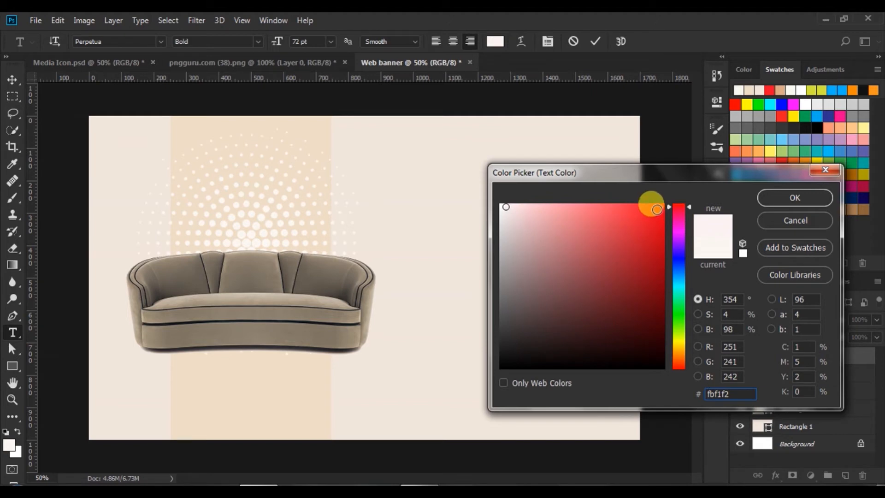
left_click(656, 210)
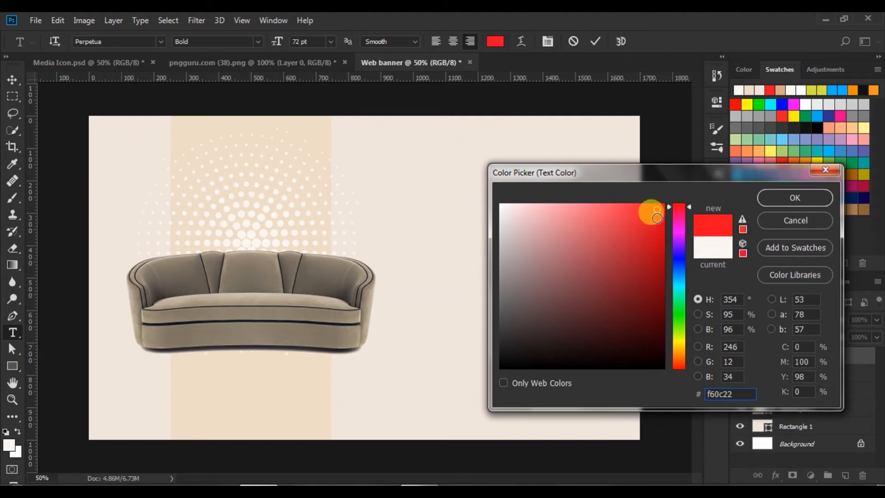
left_click(768, 195)
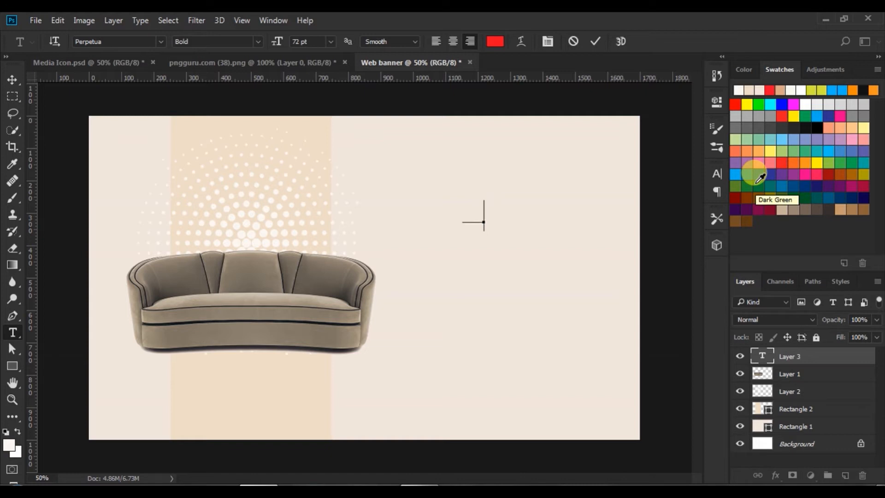
Enter the headline word MORDON, shift it further right on the banner and commit the text
type("M")
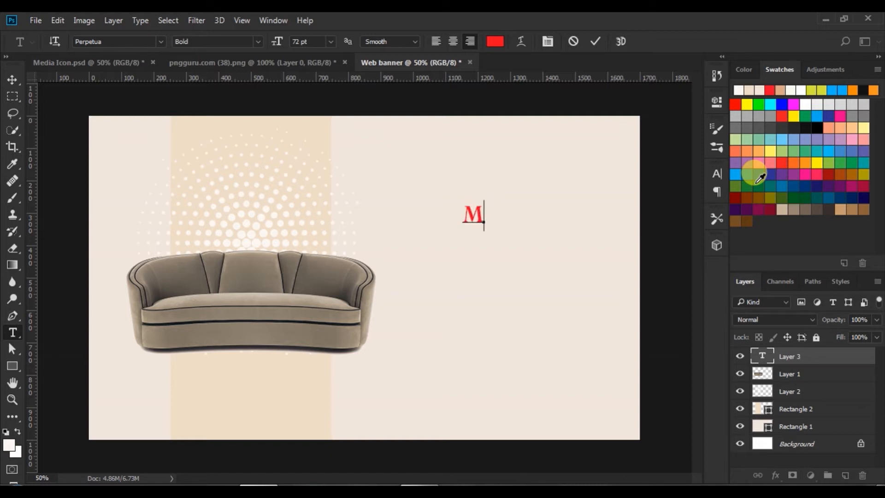
type("o")
key("BackSpace")
type("O")
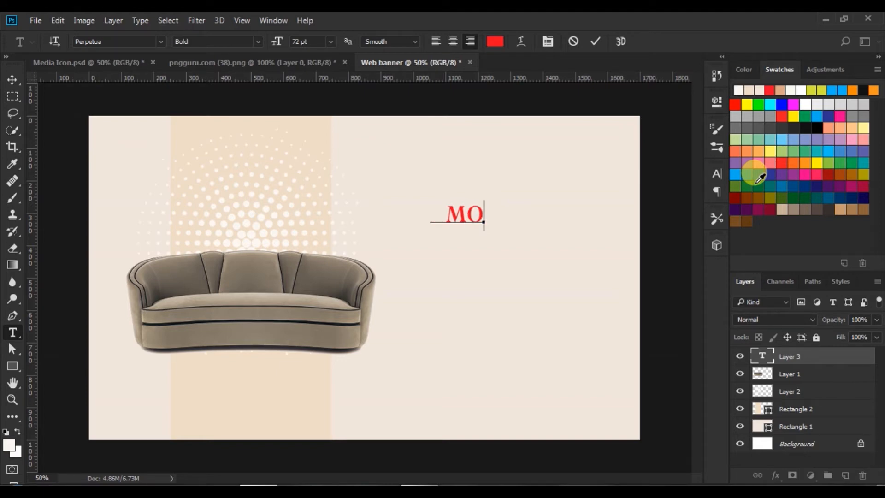
type("RDON")
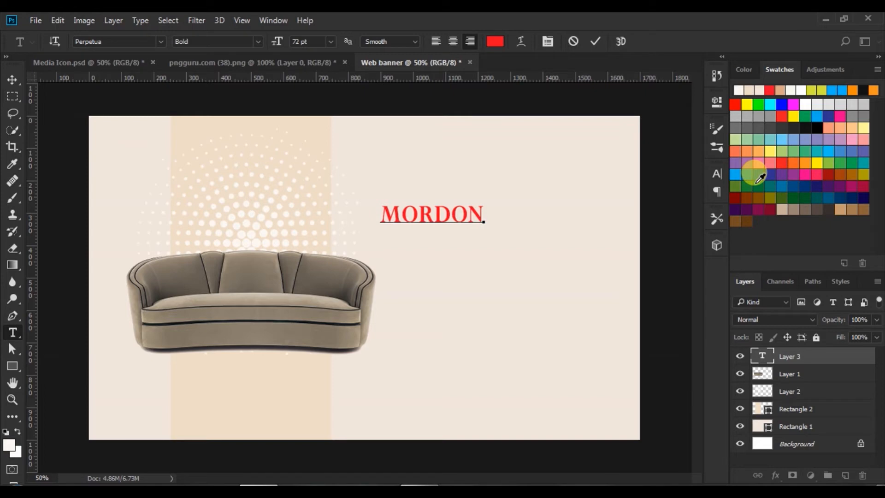
left_click_drag(421, 241, 513, 244)
left_click_drag(468, 216, 603, 229)
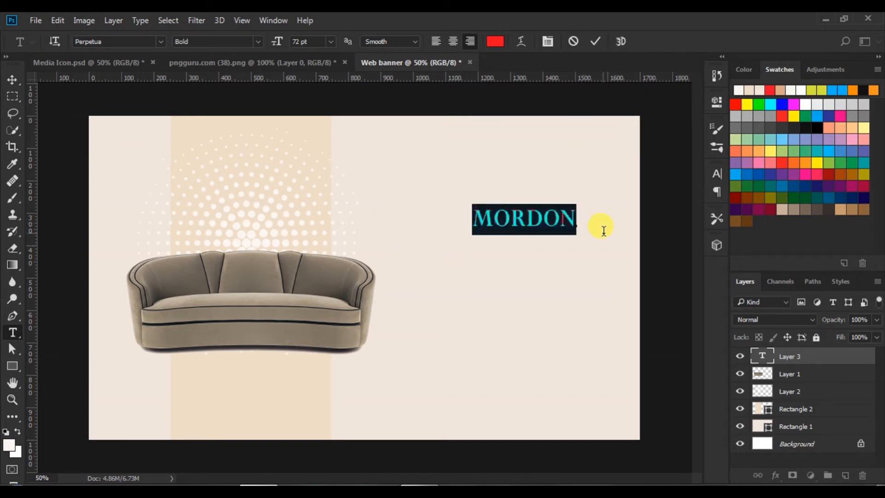
left_click(593, 42)
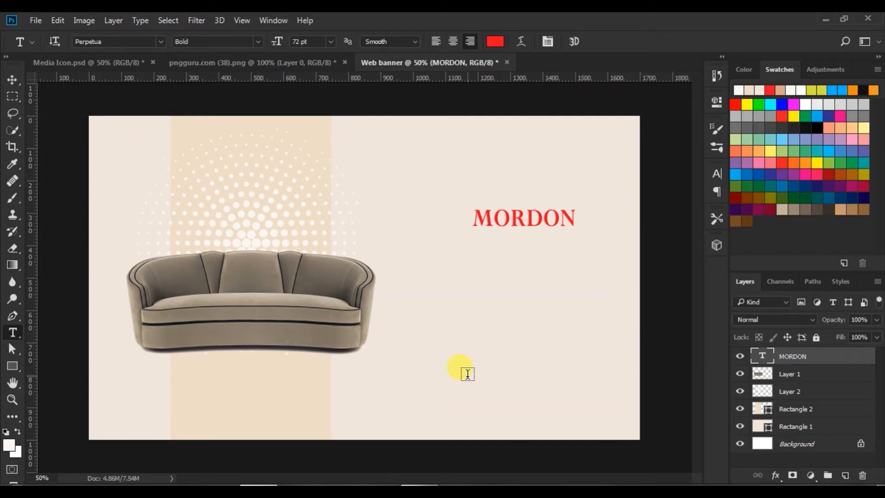
Add a separate 100 pt text reading FURNITURE and place it directly beneath MORDON
left_click(462, 253)
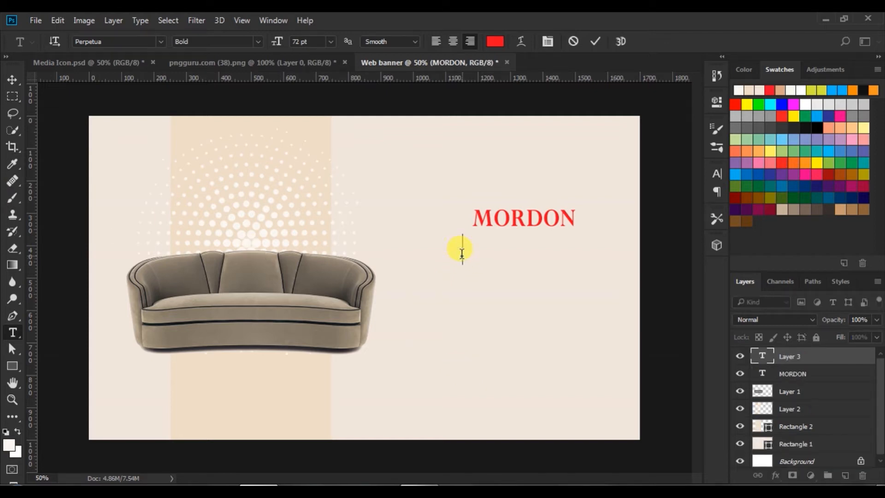
left_click(293, 40)
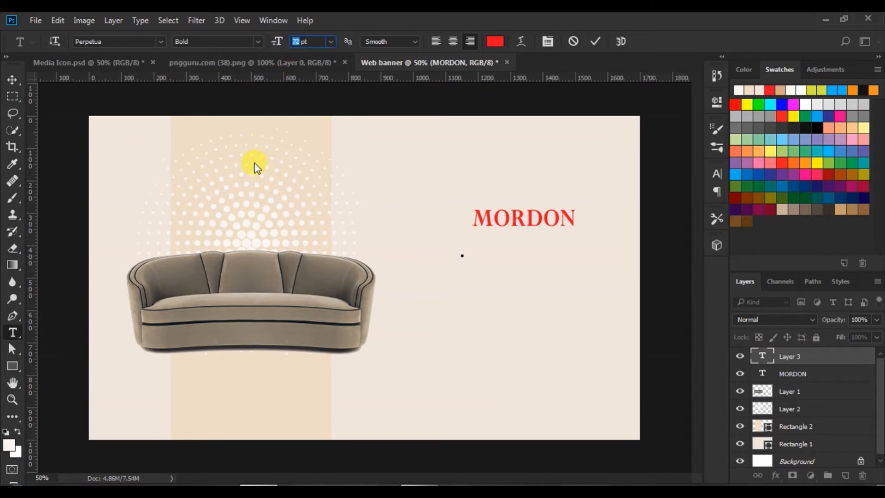
type("100")
left_click(463, 257)
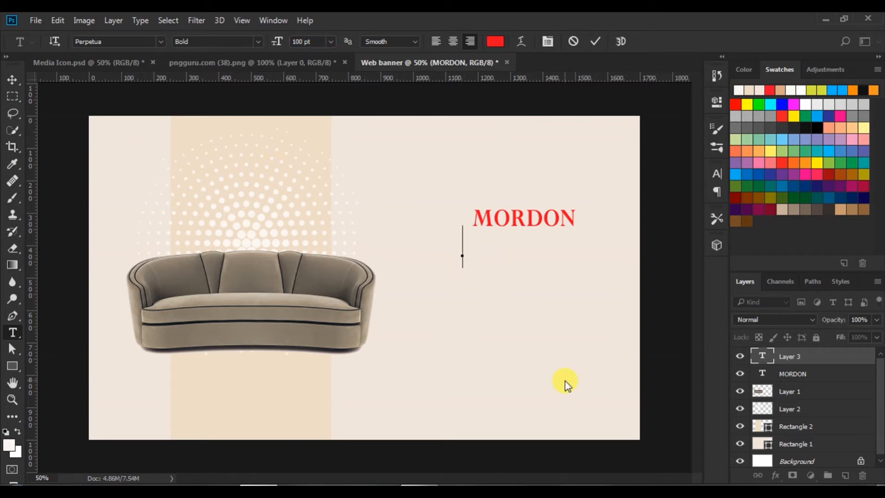
type("FU")
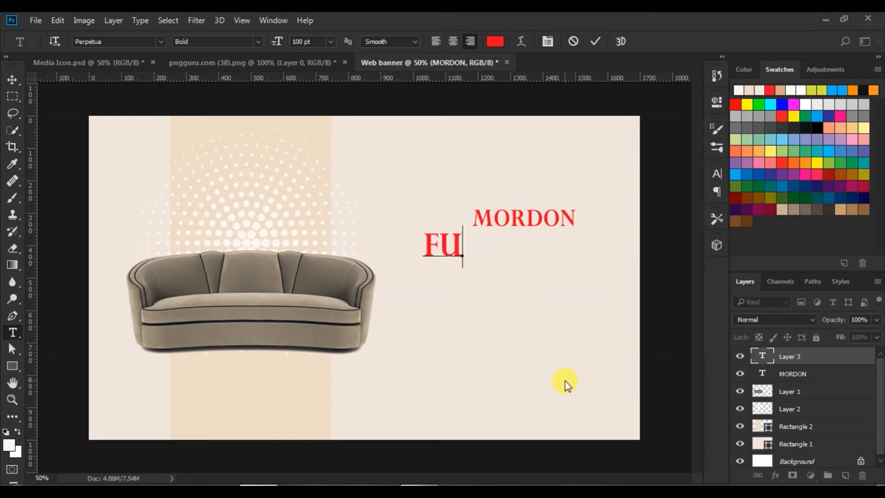
type("RNI")
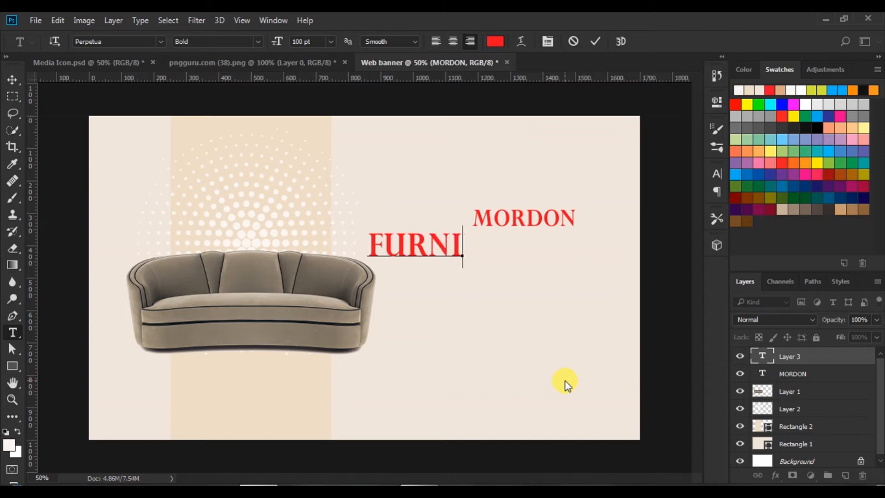
type("TURE")
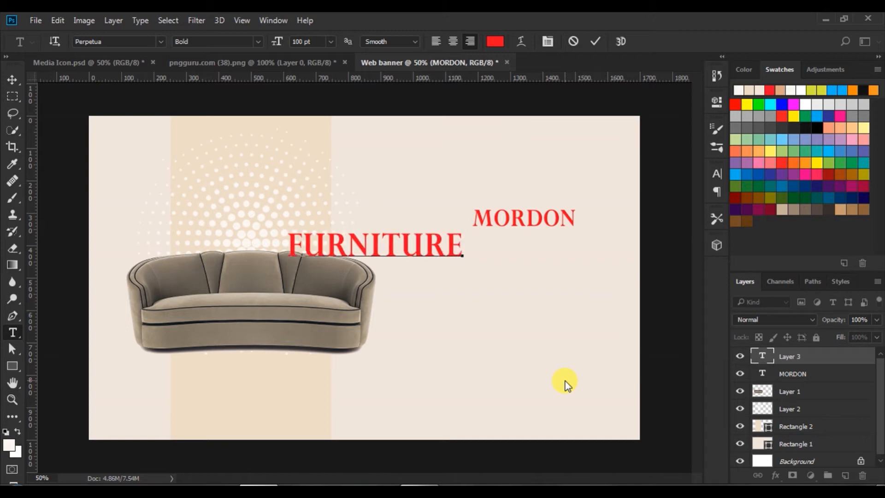
left_click_drag(424, 282, 542, 281)
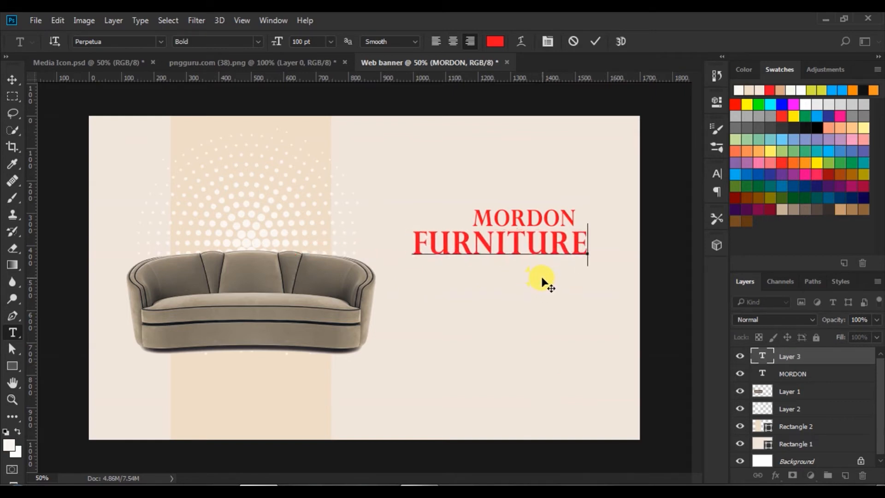
Apply faux bold to the whole word FURNITURE and set its tracking to -50
left_click_drag(411, 242, 653, 185)
left_click(716, 174)
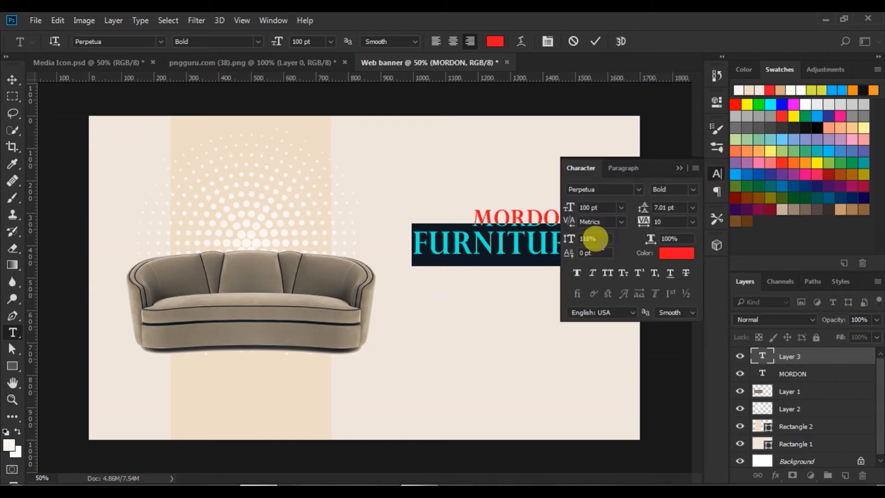
left_click(579, 271)
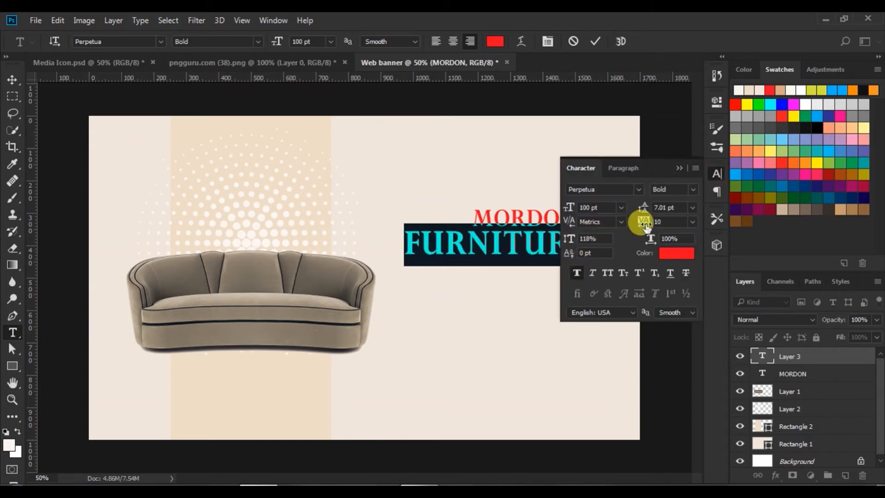
left_click_drag(644, 226, 640, 223)
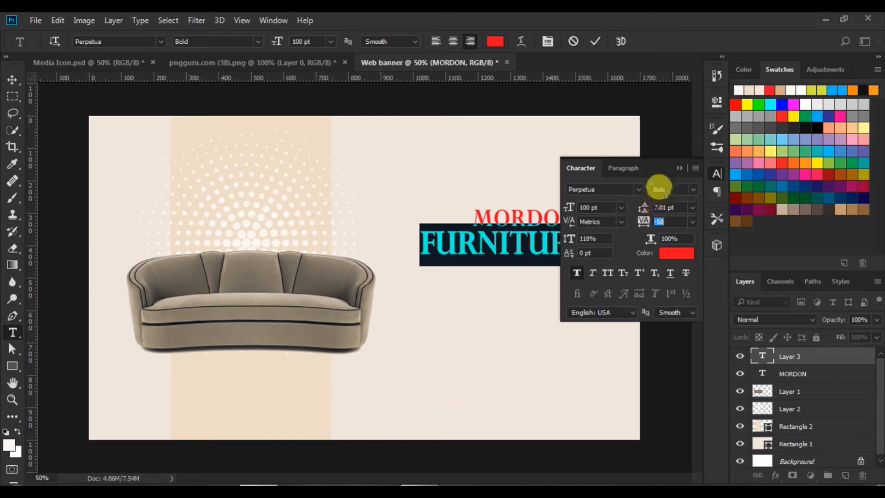
Change the FURNITURE text color to the darker red e20d21, commit the text and collapse the character settings
left_click(669, 253)
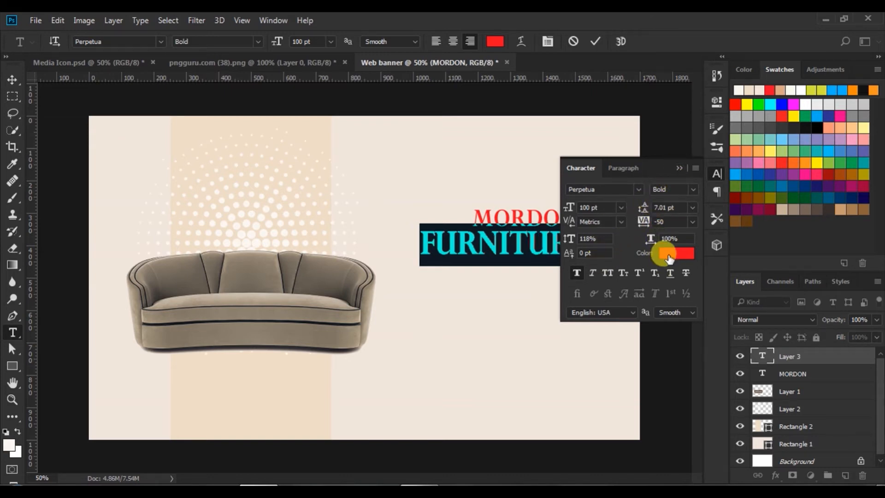
left_click(655, 222)
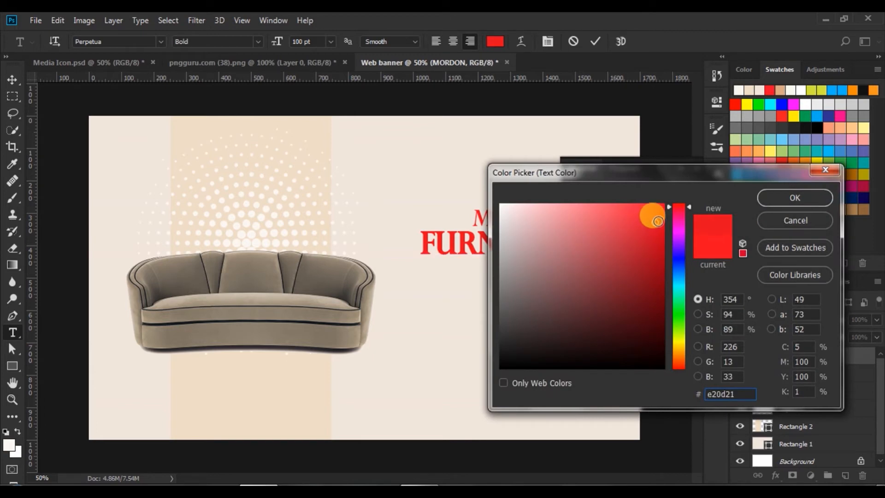
left_click(763, 196)
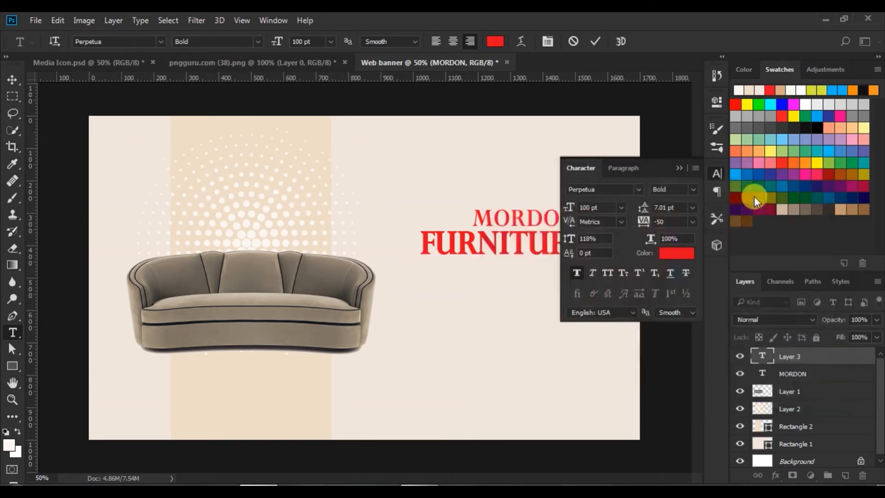
left_click(597, 41)
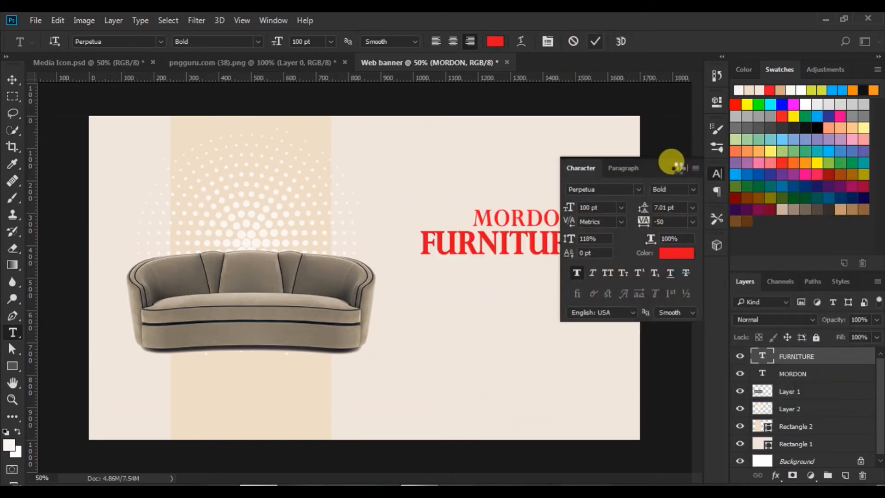
left_click(678, 168)
Move the FURNITURE text slightly right so it sits roughly centered beneath MORDON
left_click(12, 80)
left_click(559, 252)
left_click_drag(554, 250, 566, 249)
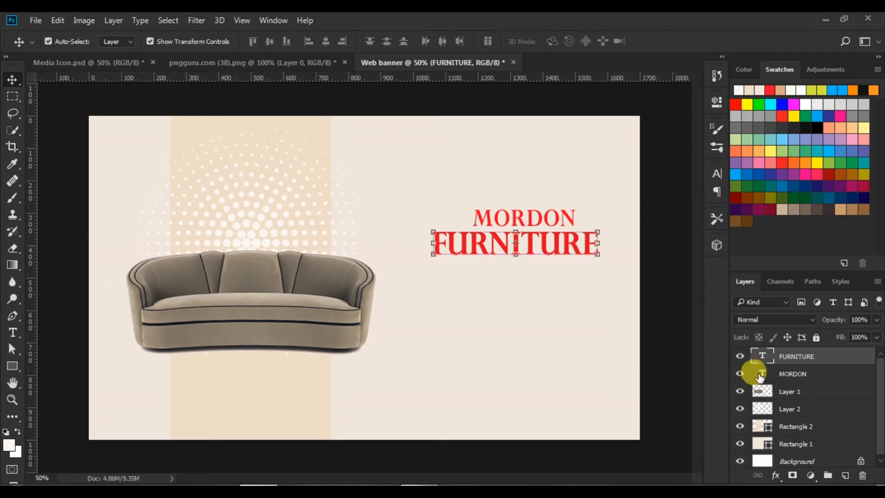
Align the right edges of MORDON and FURNITURE and move both about 26 px right and 19 px up
left_click(786, 376)
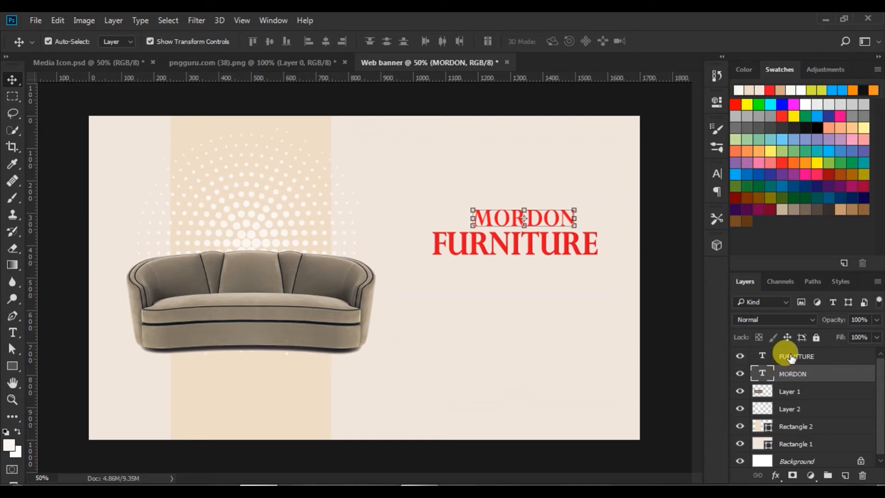
left_click(790, 357, "shift")
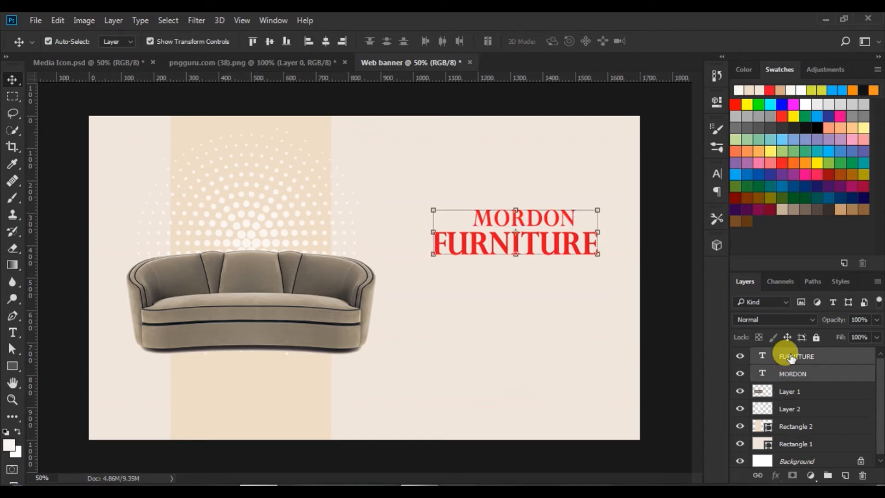
left_click(341, 41)
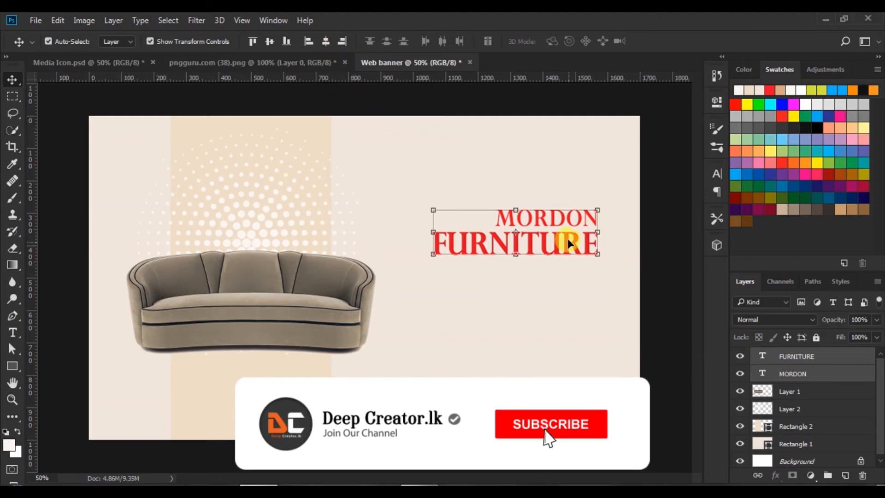
mouse_move(566, 247)
left_mouse_down()
mouse_move(575, 248)
mouse_move(576, 239)
left_mouse_up()
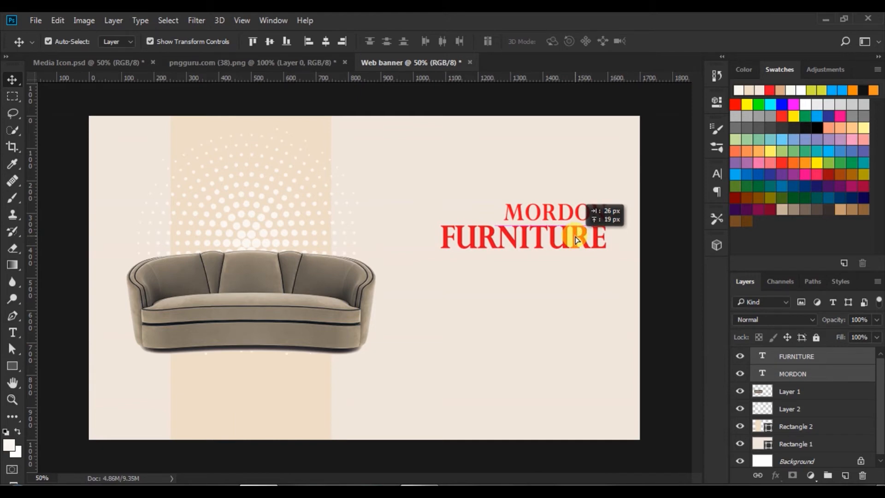
left_click_drag(576, 239, 575, 237)
left_click(654, 238)
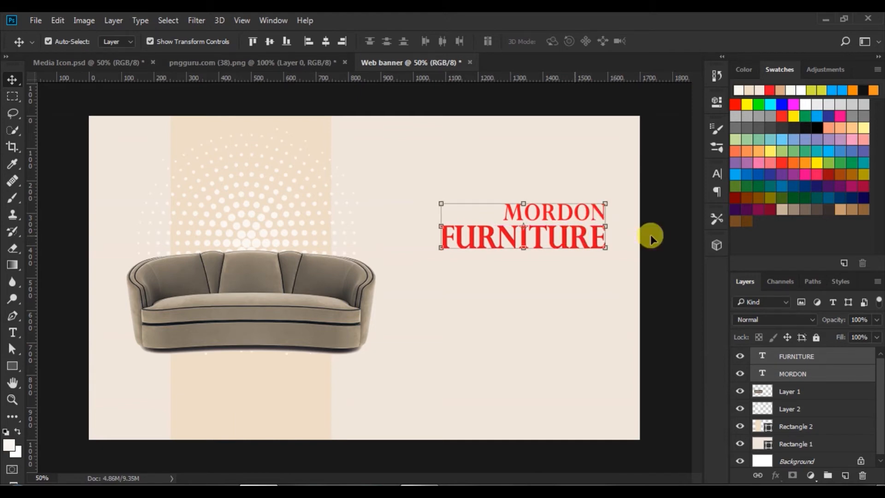
Duplicate the MORDON text, place the copy directly beneath FURNITURE and switch to the Type tool
left_click(576, 213)
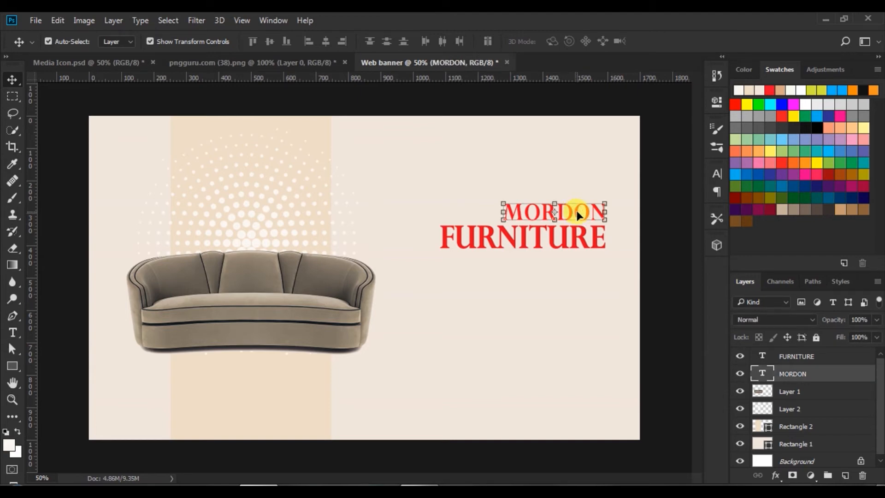
left_click_drag(577, 215, 555, 269)
left_click(13, 332)
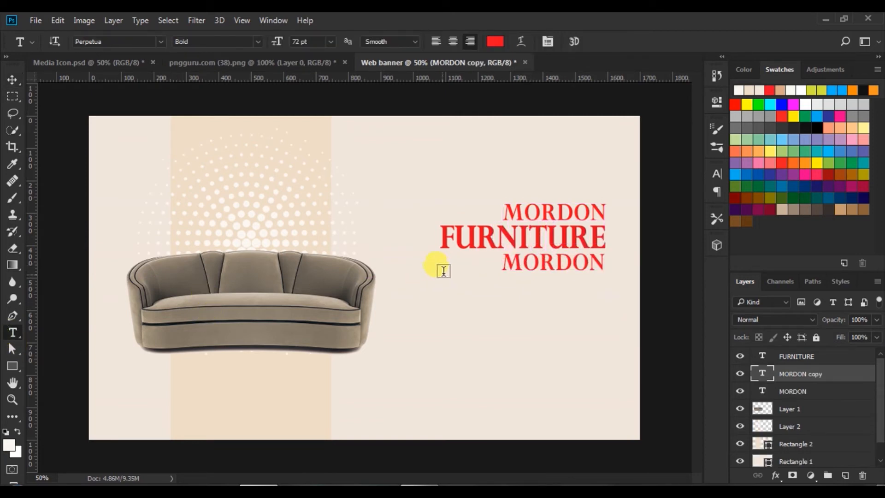
Replace the copied MORDON text beneath FURNITURE with FOR SALE, apply faux bold, commit it and collapse the character settings
left_click_drag(503, 262, 610, 265)
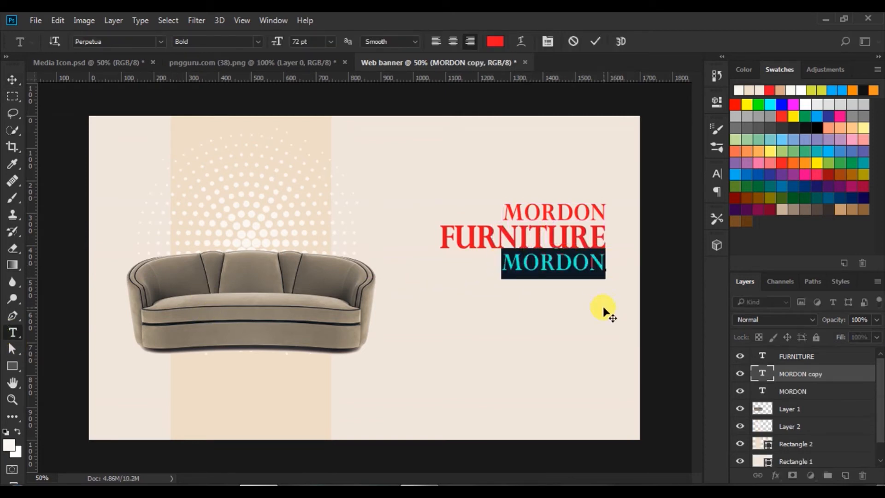
type("FOR SALE")
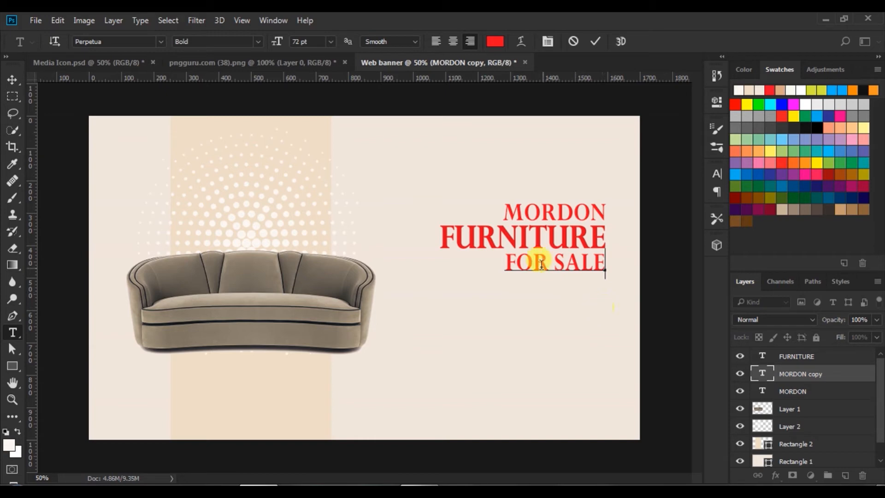
left_click_drag(504, 262, 613, 267)
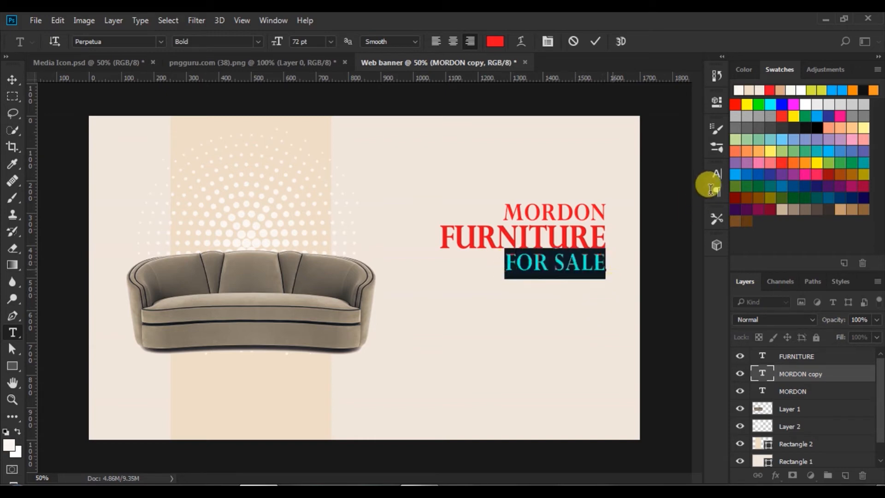
left_click(715, 173)
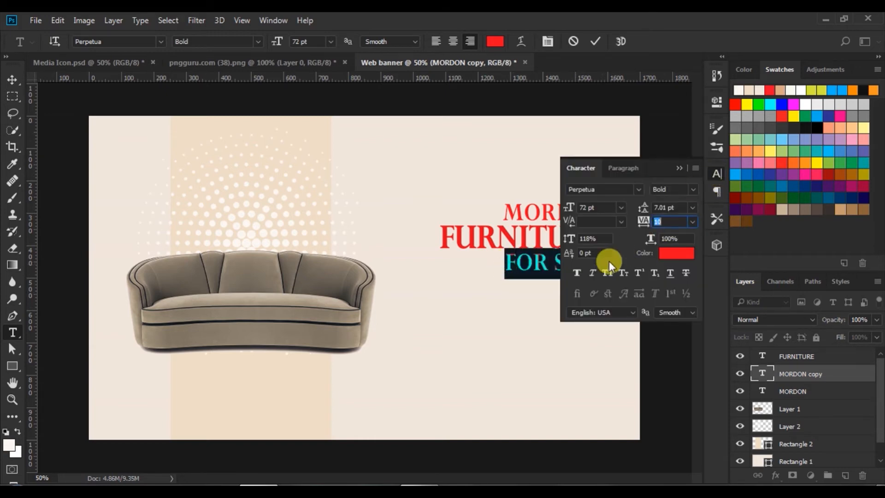
left_click(577, 272)
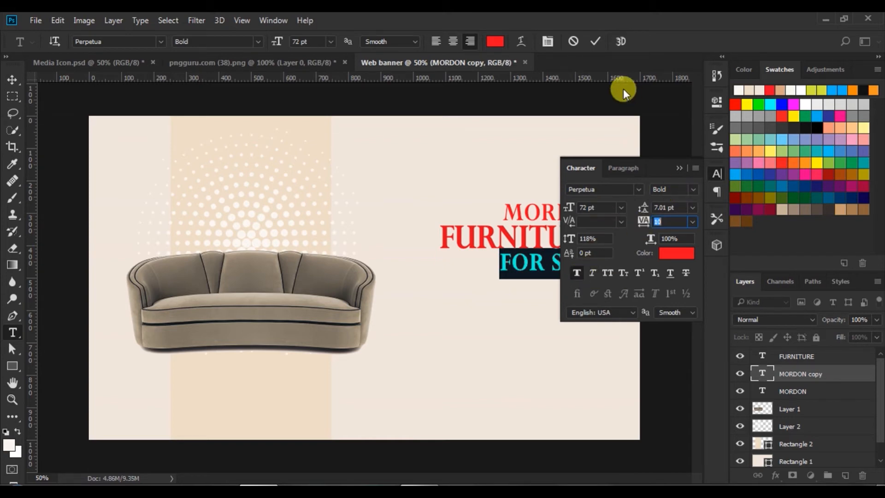
left_click(593, 39)
left_click(680, 168)
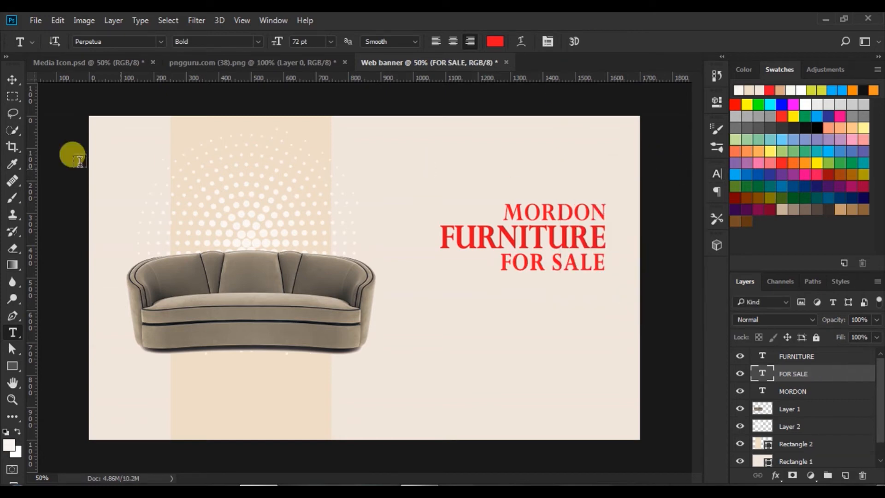
Align the right edges of MORDON, FURNITURE and FOR SALE, move the three lines slightly up together and deselect them
left_click(12, 80)
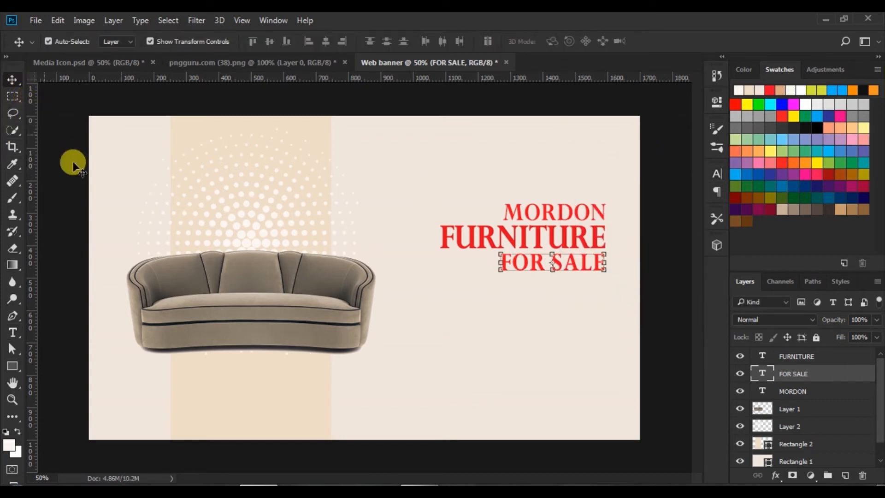
left_click(786, 390)
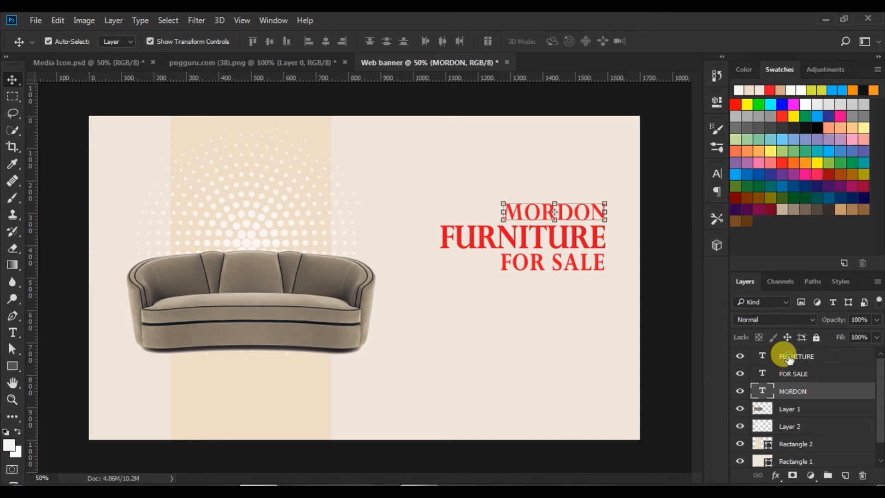
left_click(789, 357)
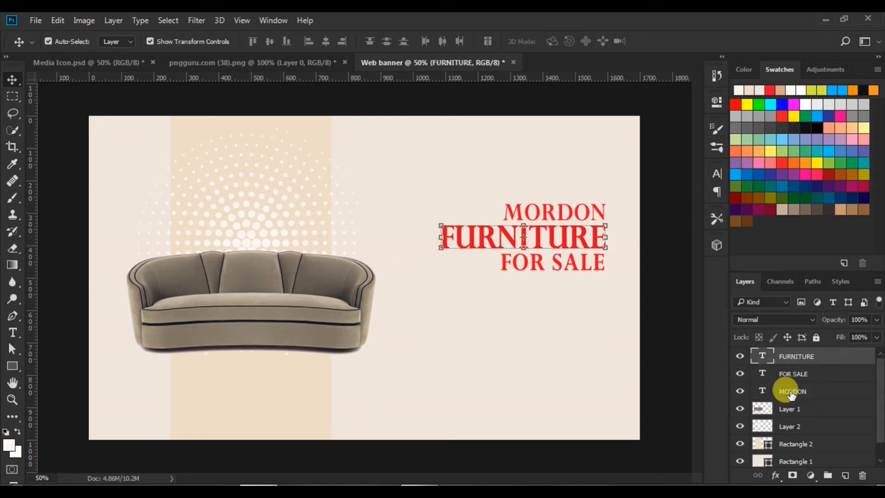
left_click(791, 392, "shift")
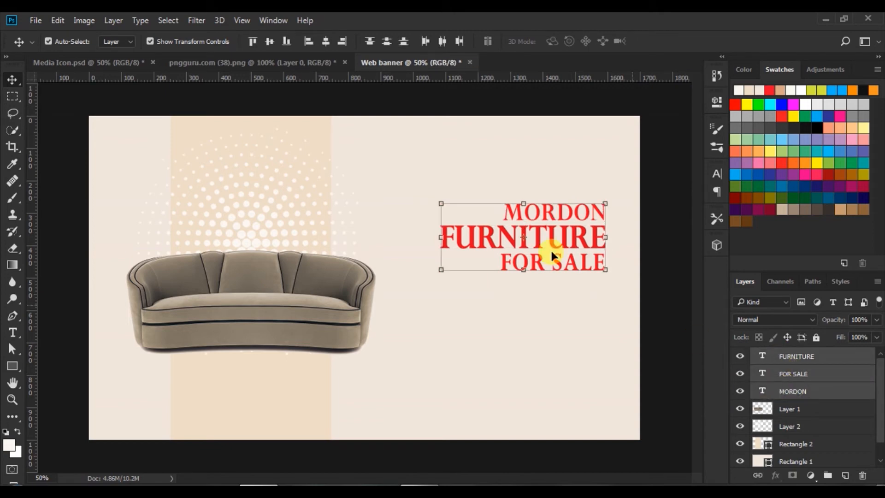
left_click(342, 42)
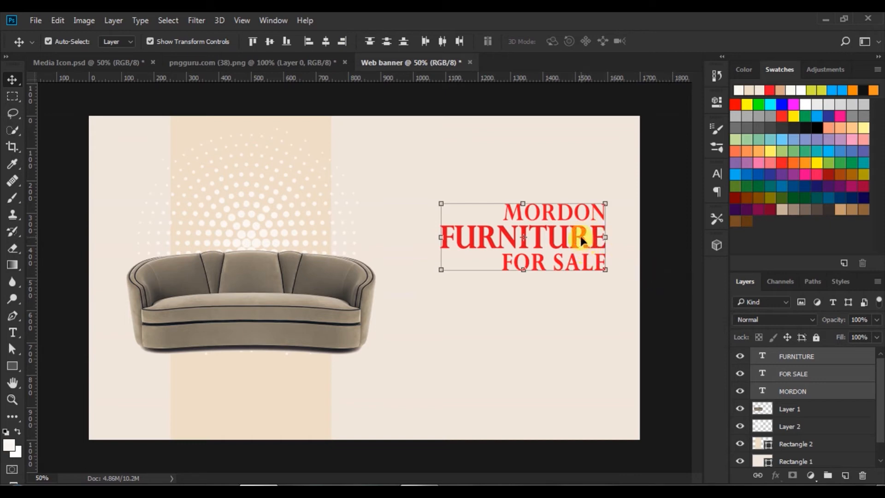
left_click_drag(582, 233, 584, 221)
left_click(672, 278)
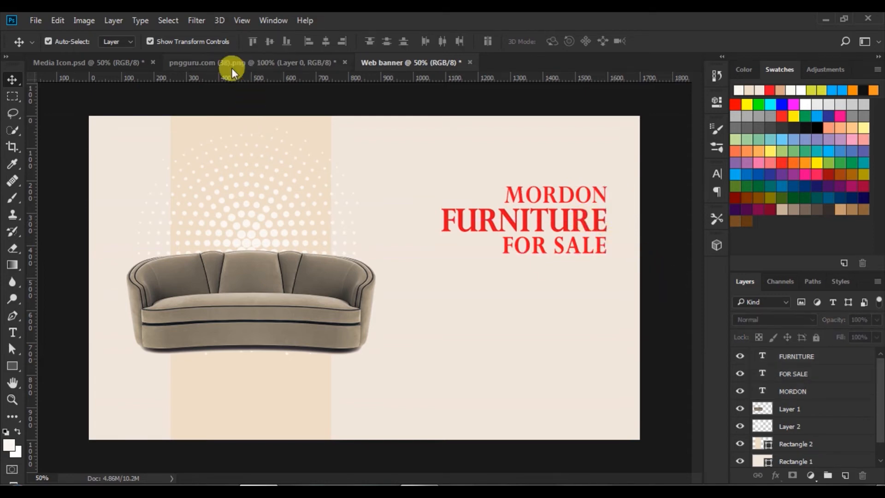
Copy the Lorem ipsum paragraph from Media Icon.psd into the Web banner document, beneath FOR SALE
left_click(111, 60)
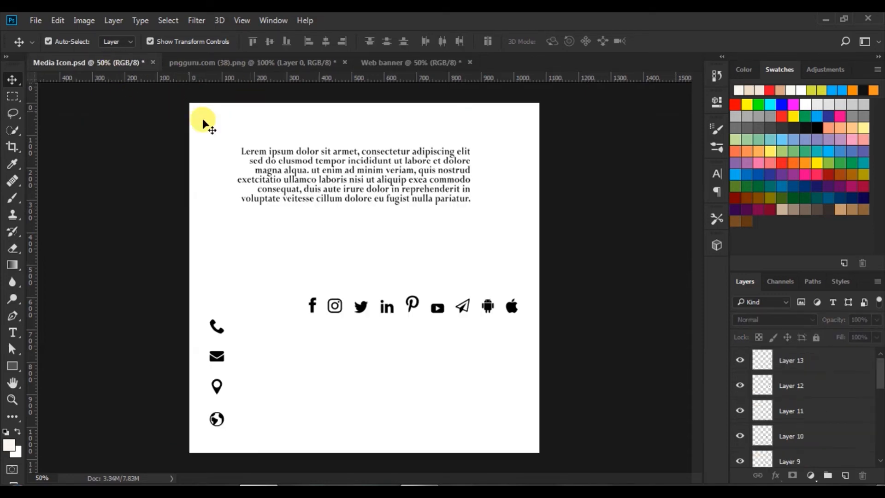
left_click(295, 147)
left_click_drag(315, 113, 480, 292)
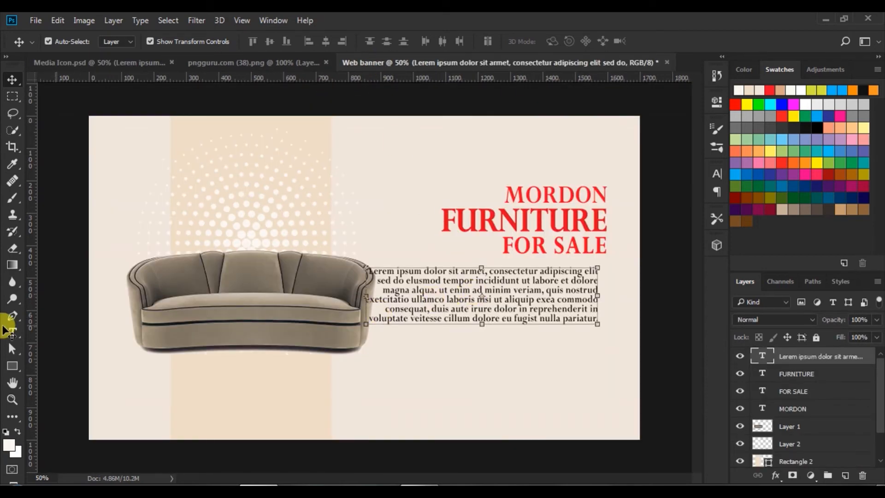
Set the Lorem ipsum paragraph to 24 pt, shift it right beneath the headline and commit the text
left_click(16, 340)
left_click_drag(369, 269, 628, 336)
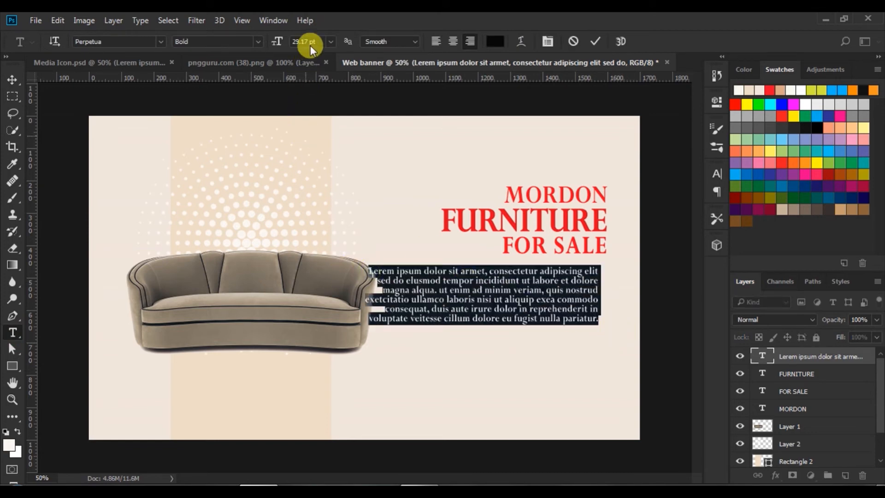
left_click(333, 40)
left_click(322, 201)
left_click_drag(522, 335, 533, 332)
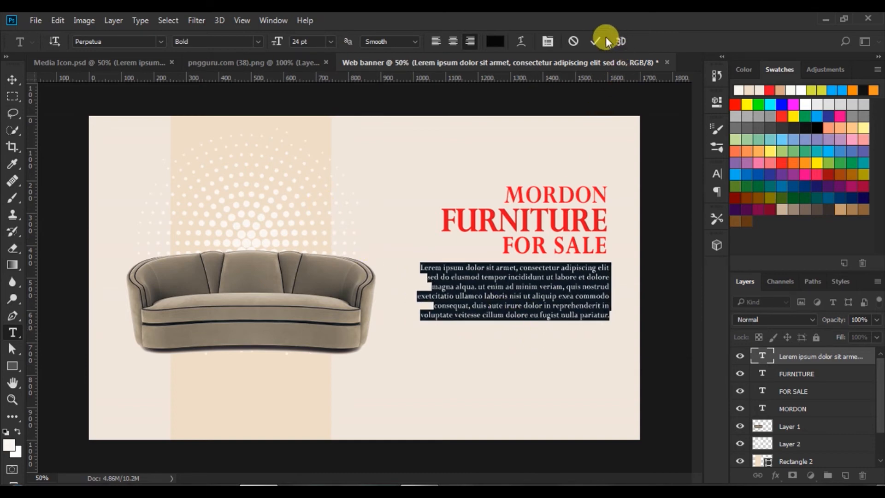
left_click(595, 42)
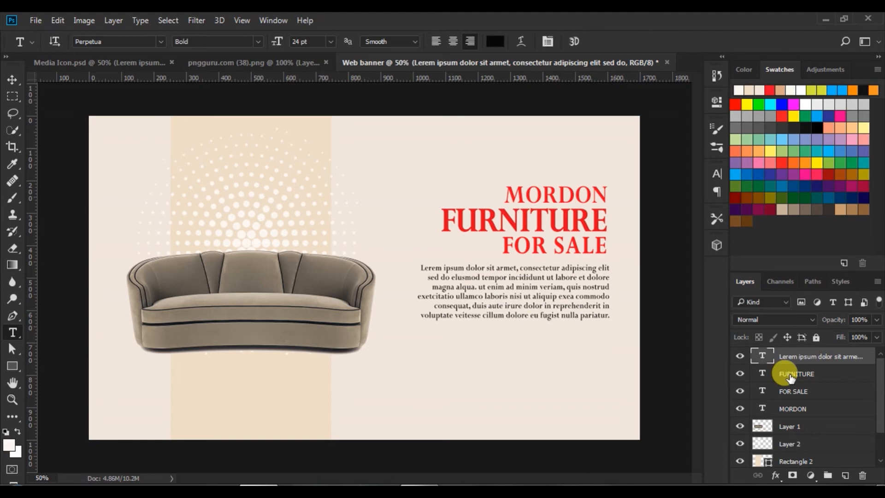
Align the right edges of the Lorem ipsum paragraph and the three headline lines, and deselect them
left_click(789, 406, "shift")
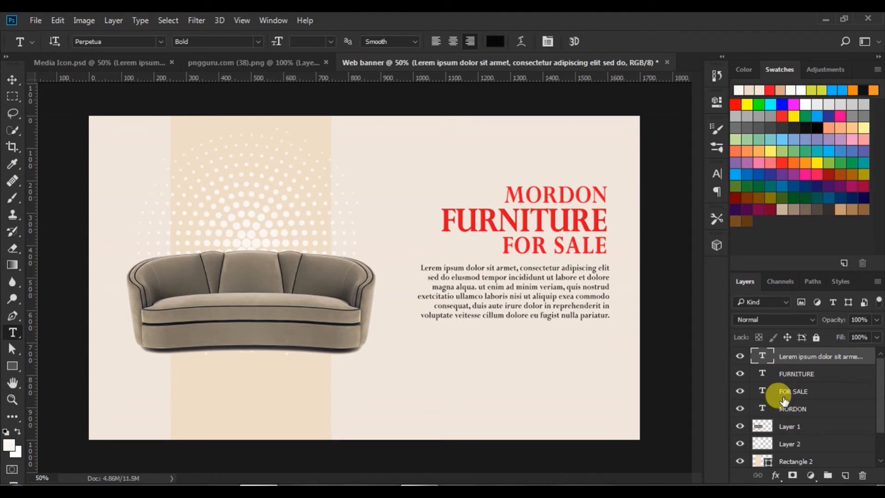
left_click(10, 79)
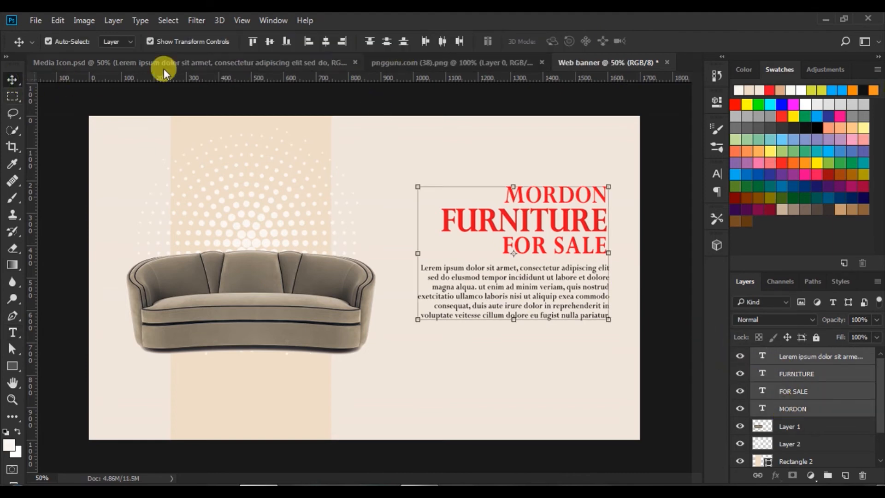
left_click(341, 41)
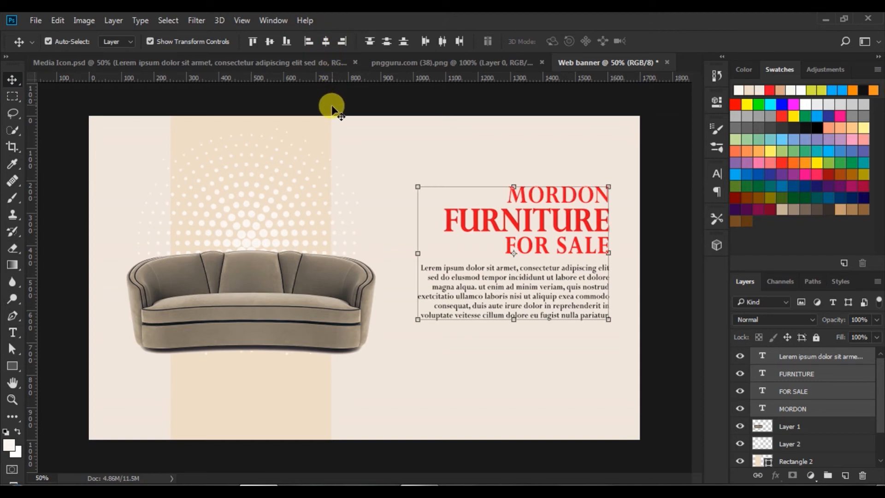
left_click(654, 302)
Draw a rectangle about 220 x 74 px below the paragraph and fill it with the recently used red
left_click(13, 365)
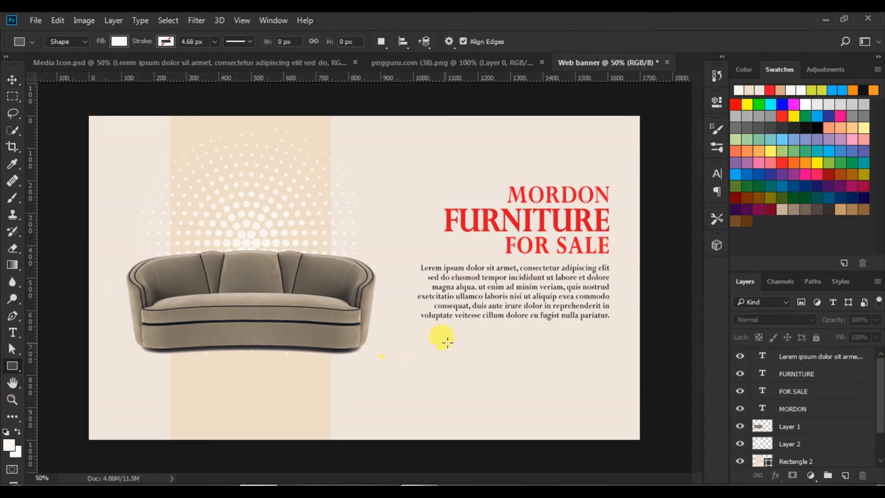
left_click_drag(493, 341, 563, 364)
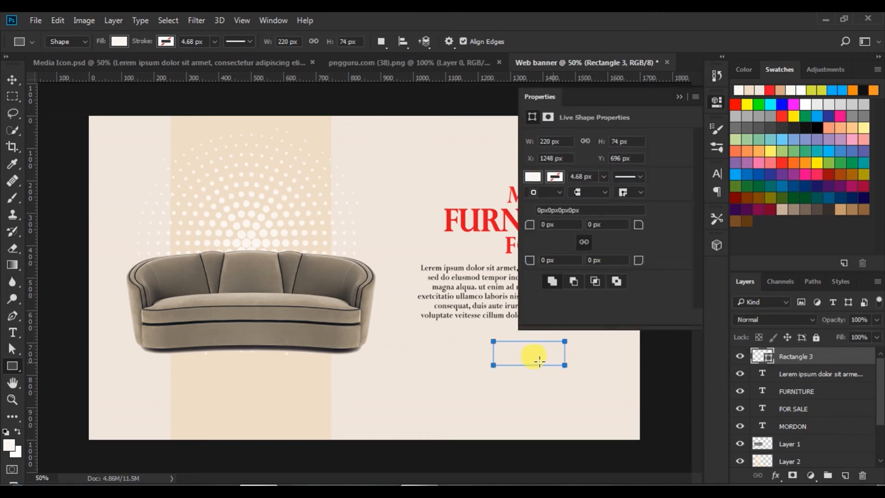
left_click(533, 177)
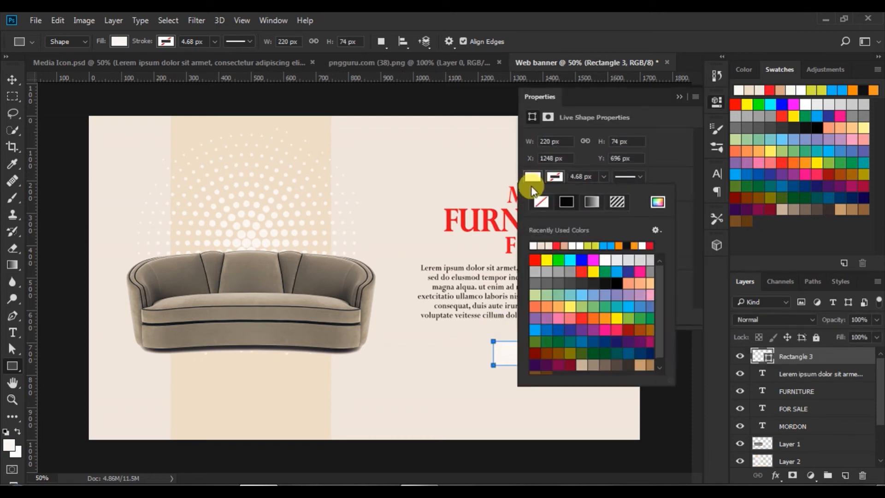
left_click(556, 245)
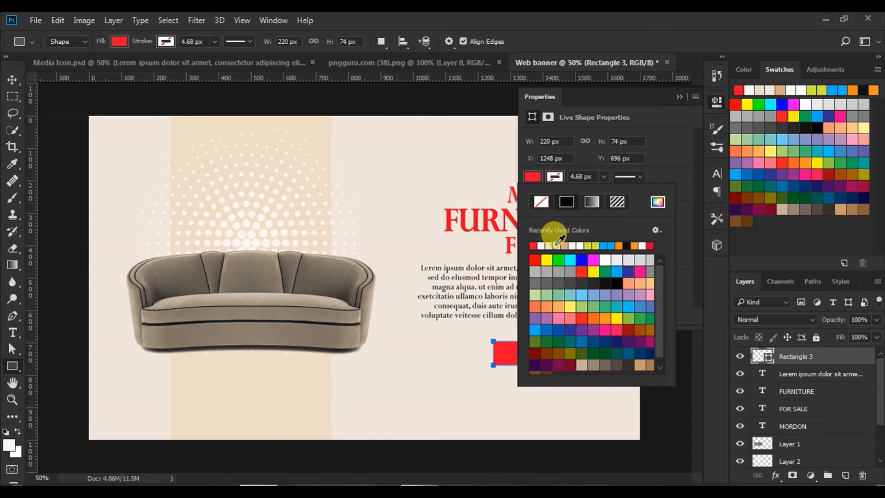
left_click(679, 97)
Move the red rectangle slightly left with the Move tool and deselect it
left_click(12, 79)
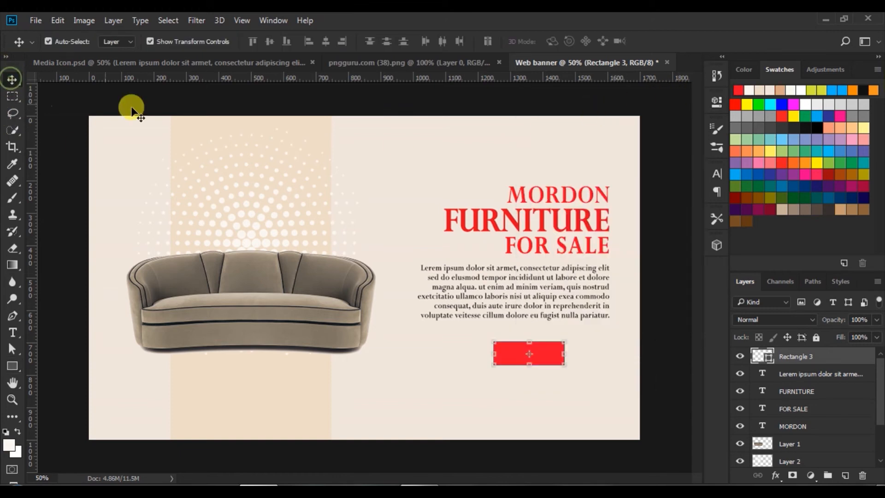
left_click(177, 102)
mouse_move(542, 361)
left_mouse_down()
mouse_move(552, 362)
mouse_move(542, 359)
left_mouse_up()
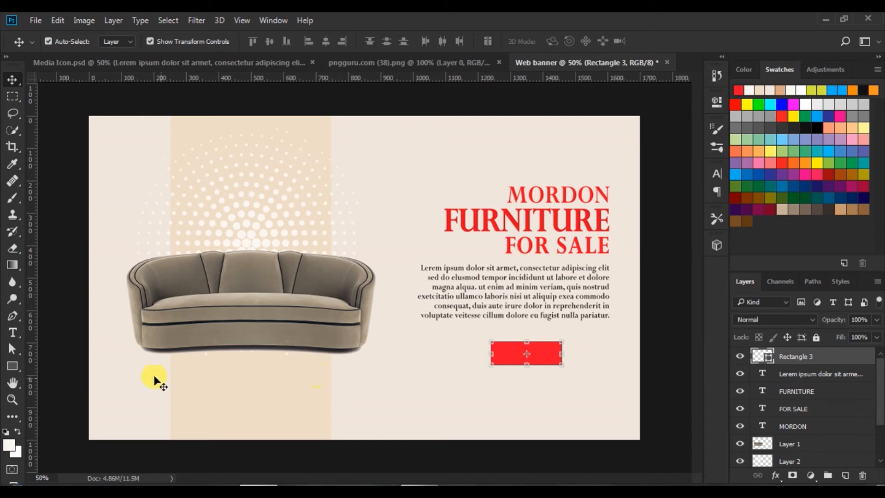
left_click(56, 350)
Add the text SHOP NOW at the red rectangle in 30 pt, colored with the beige sampled from the vertical stripe
left_click(12, 332)
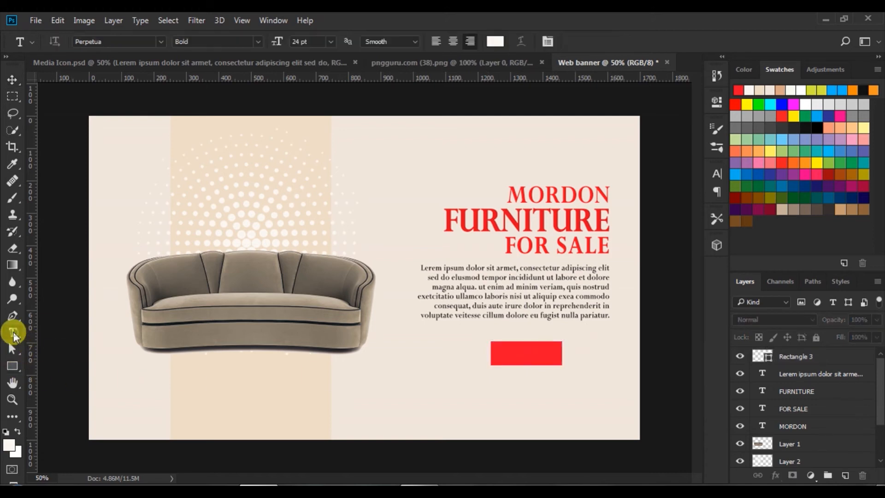
left_click(499, 354)
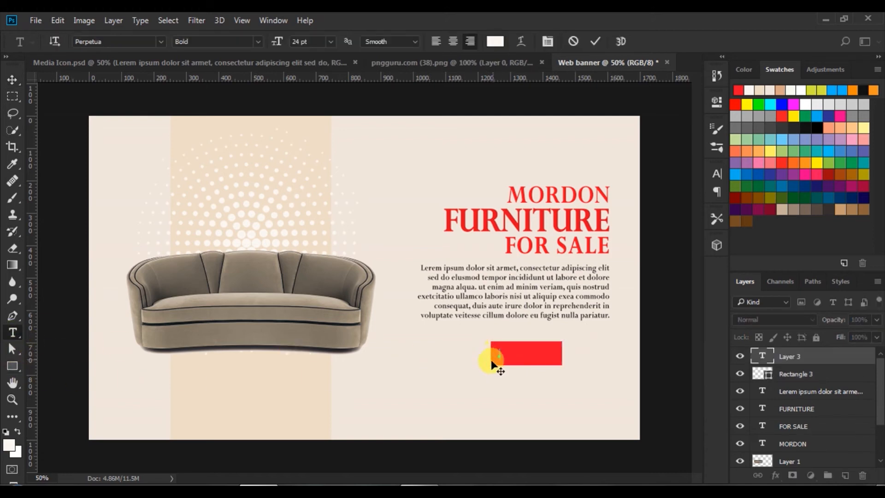
left_click(329, 41)
left_click(316, 218)
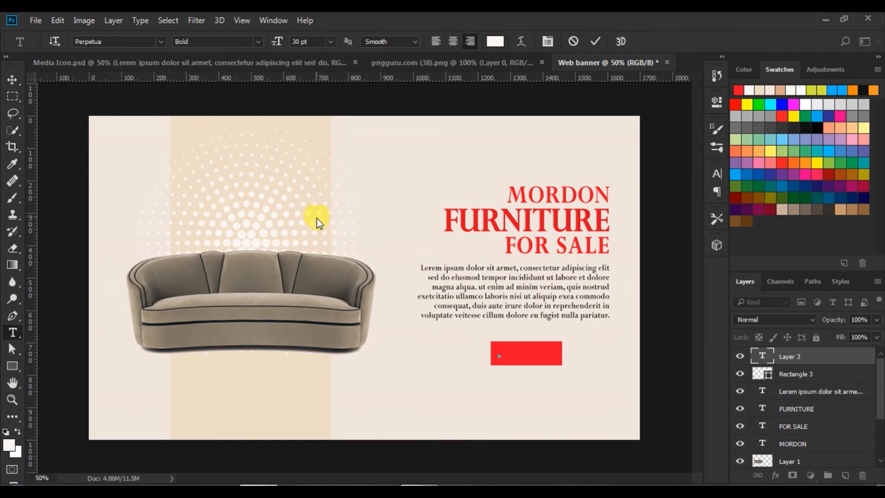
left_click(495, 42)
left_click(309, 128)
left_click(771, 198)
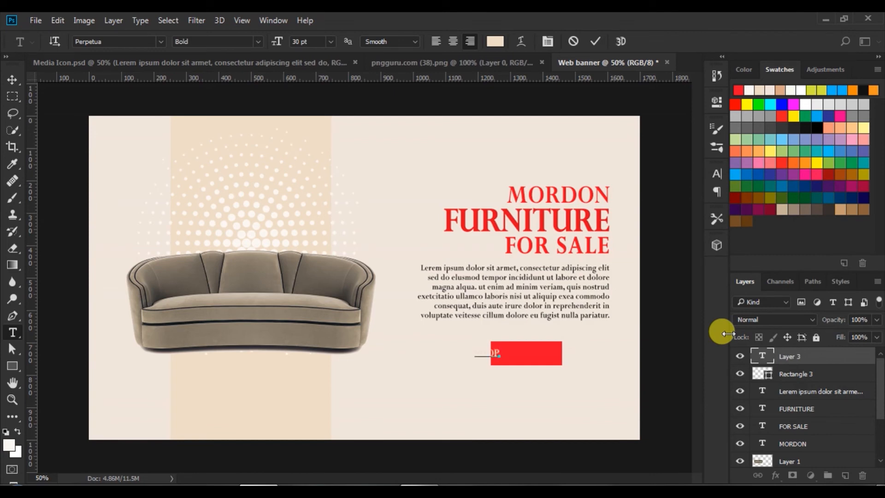
type("NOW")
Position SHOP NOW inside the red rectangle, apply faux bold, commit the text and switch to the Move tool
left_click_drag(470, 367, 558, 352)
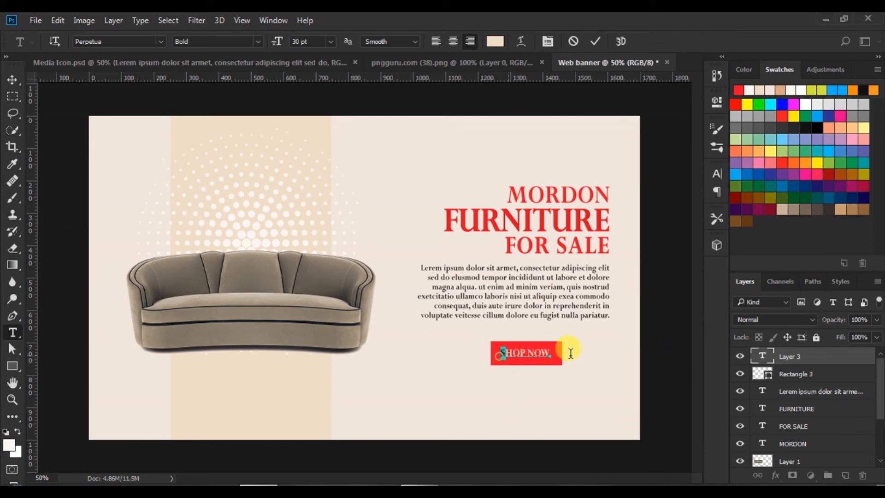
left_click(716, 175)
left_click(575, 273)
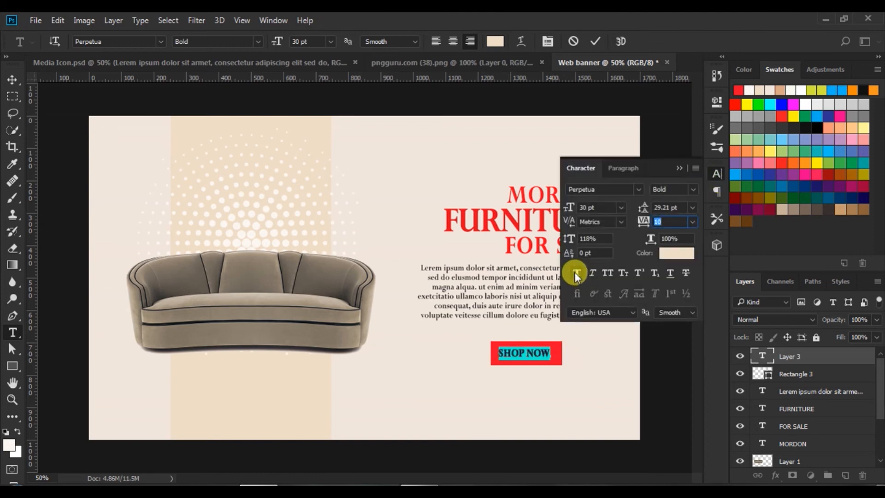
left_click(593, 41)
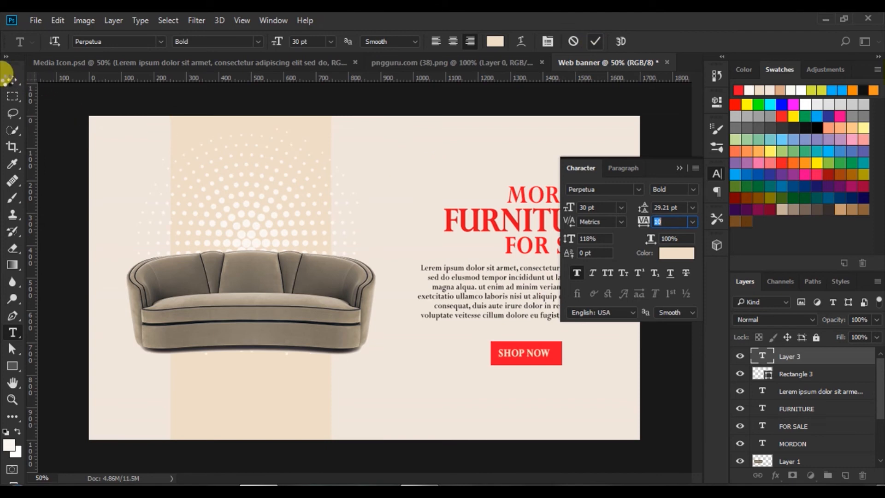
left_click(9, 80)
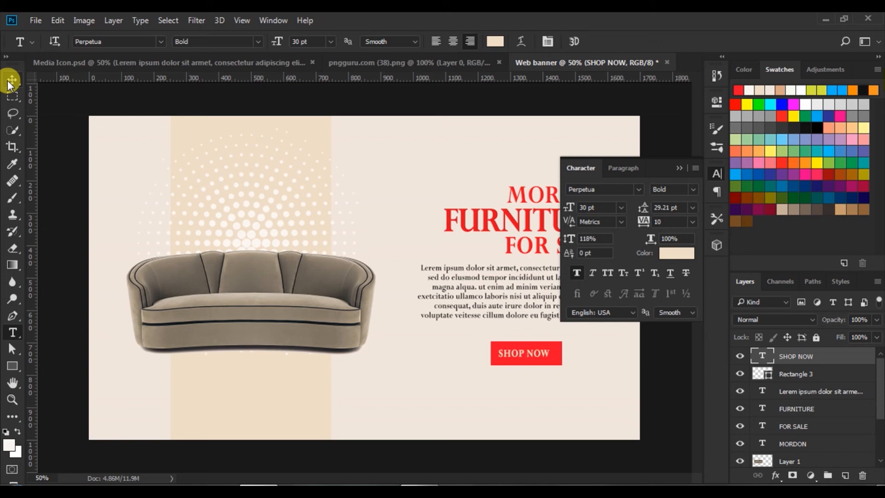
left_click(7, 80)
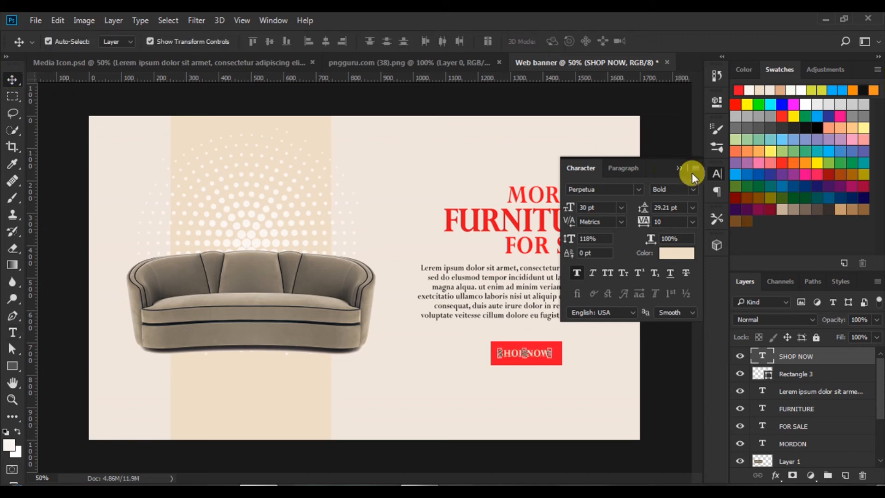
Align the SHOP NOW text to the horizontal and vertical center of its red rectangle and deselect both layers
left_click(680, 168)
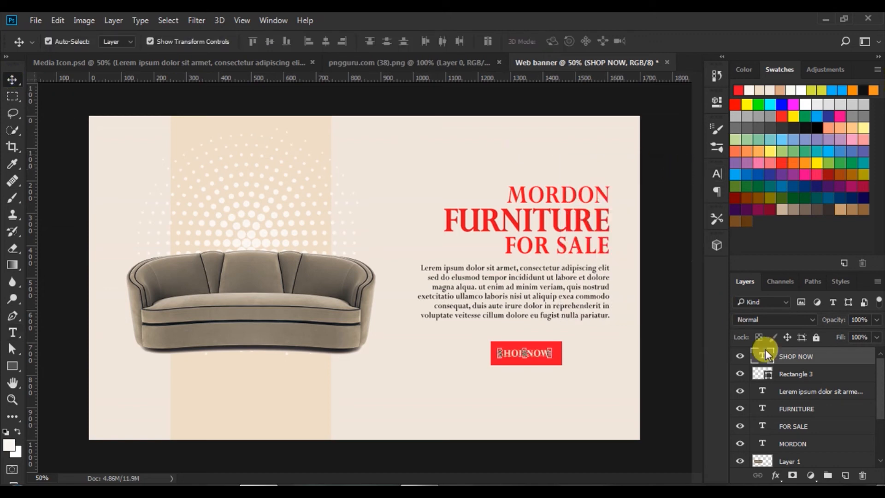
left_click(764, 375, "shift")
left_click(326, 41)
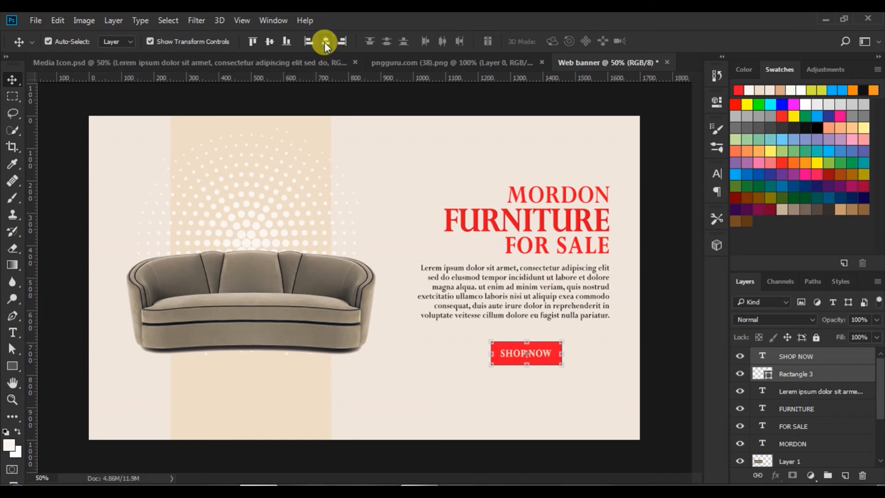
left_click(268, 43)
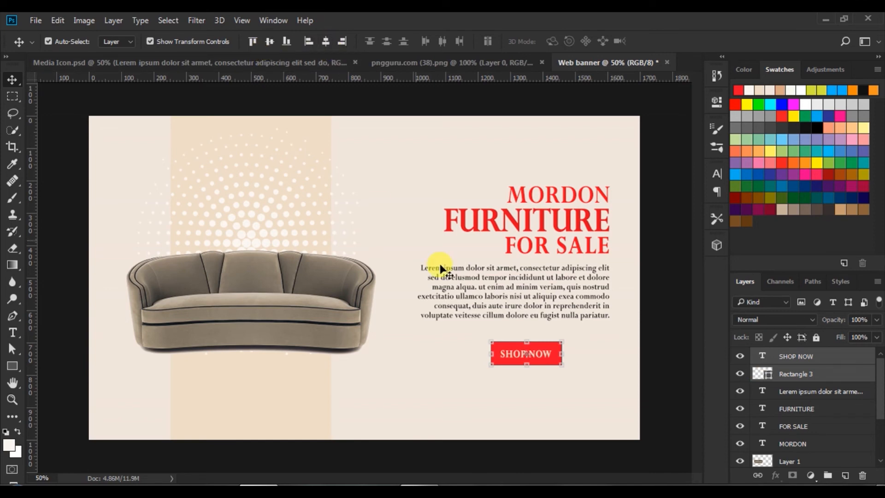
left_click(674, 355)
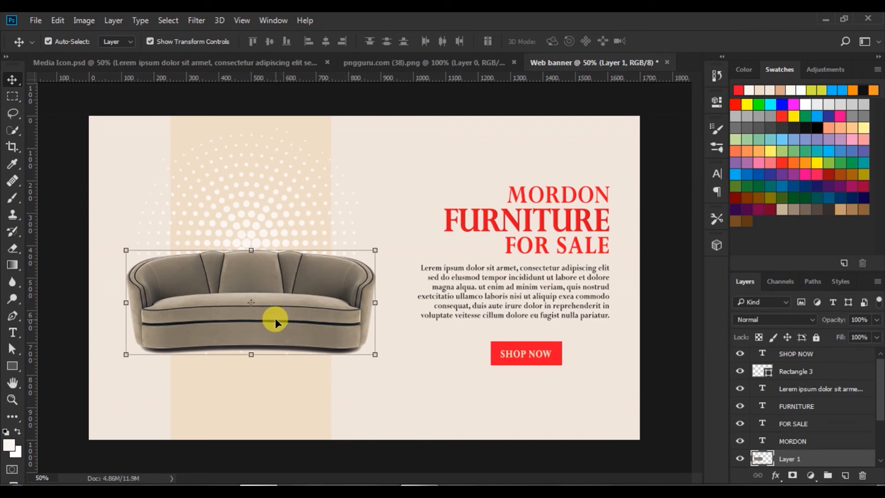
Try to nudge the sofa layer downward in large increments
key("ctrl+t")
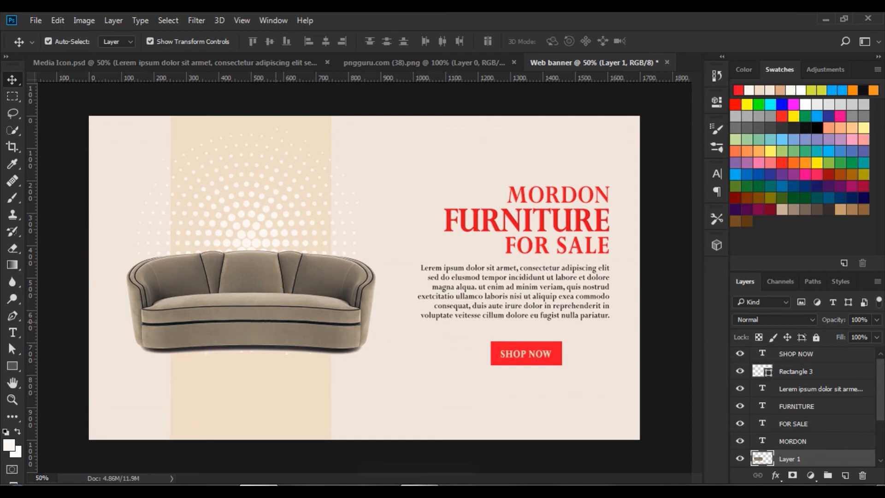
mouse_move(467, 436)
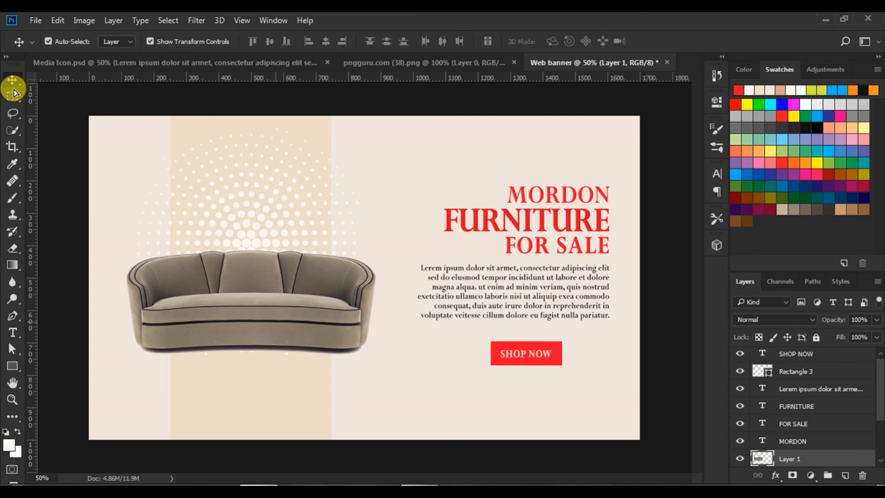
key("shift+Down")
key("shift+Down")
key("shift+Down")
key("shift+Down")
key("shift+Down")
key("shift+Down")
key("shift+Down")
key("shift+Down")
key("shift+Down")
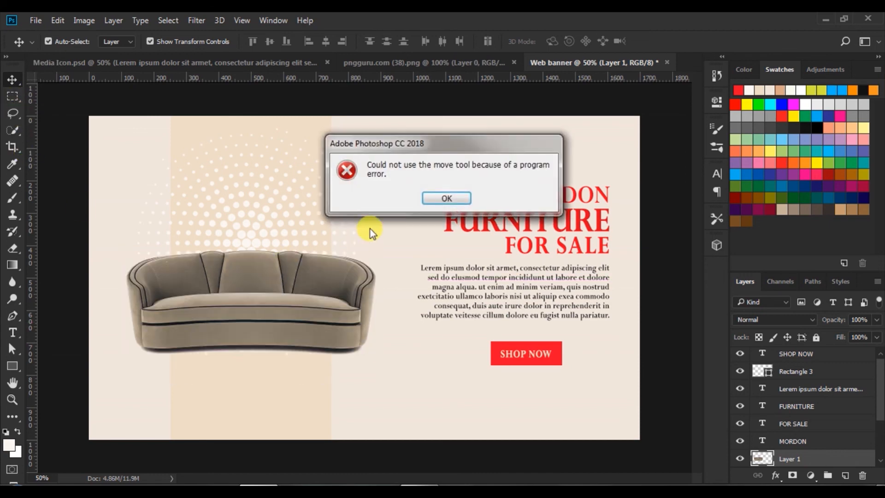
left_click(459, 198)
Move the sofa upward and about 18 px to the left over the vertical stripe
mouse_move(296, 314)
left_mouse_down()
mouse_move(299, 302)
mouse_move(294, 325)
mouse_move(294, 306)
left_mouse_up()
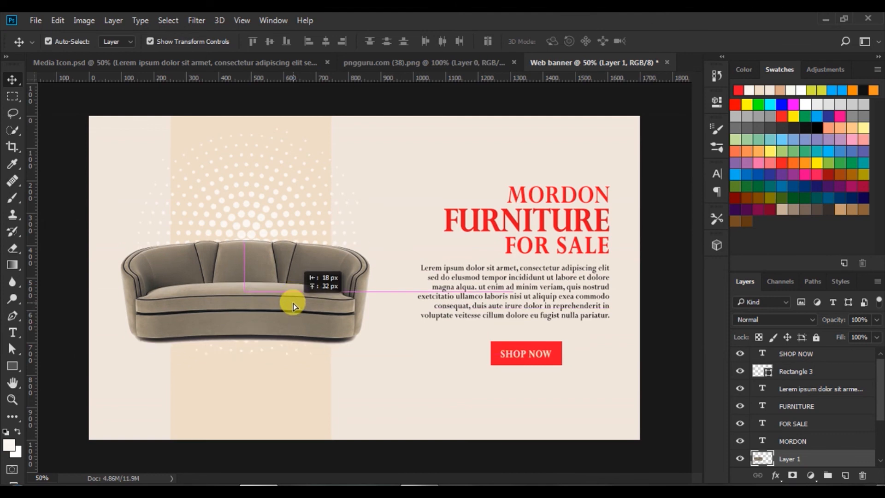
mouse_move(293, 306)
left_mouse_down()
mouse_move(292, 291)
mouse_move(293, 300)
left_mouse_up()
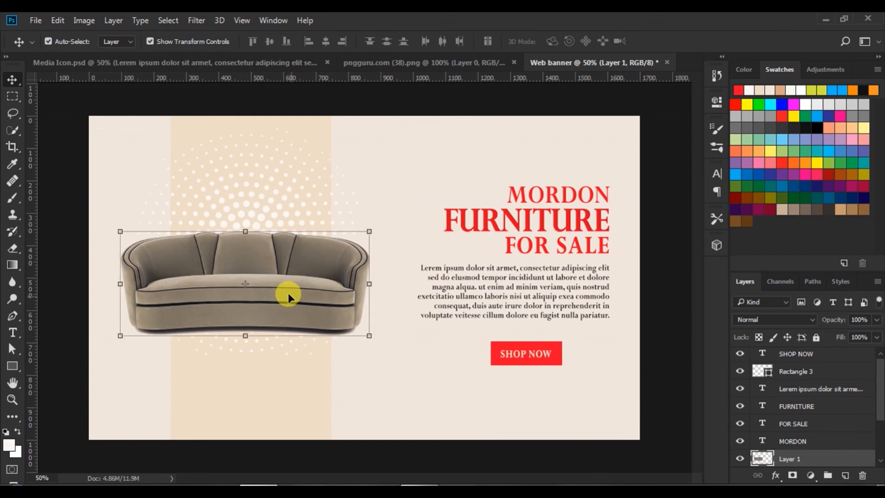
Scale the dot pattern to about 86%, shift it slightly right and down behind the sofa, and deselect it
left_click(257, 206)
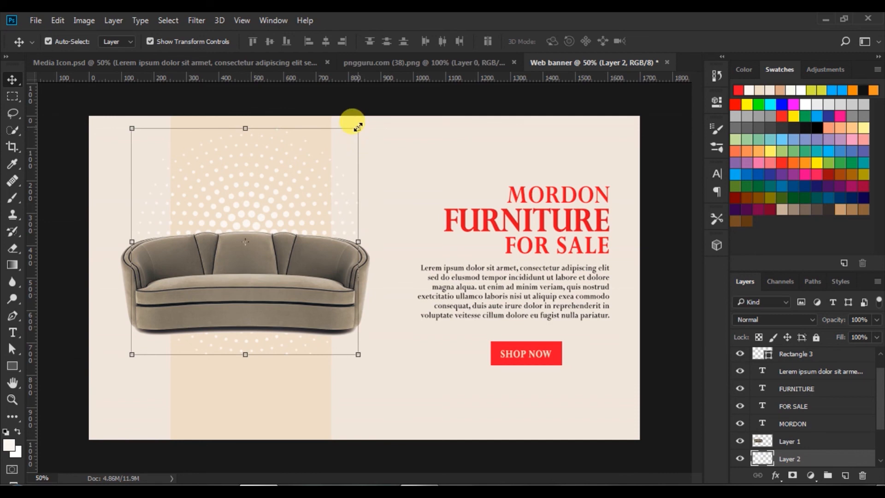
left_click(351, 332)
left_click_drag(351, 333, 351, 334)
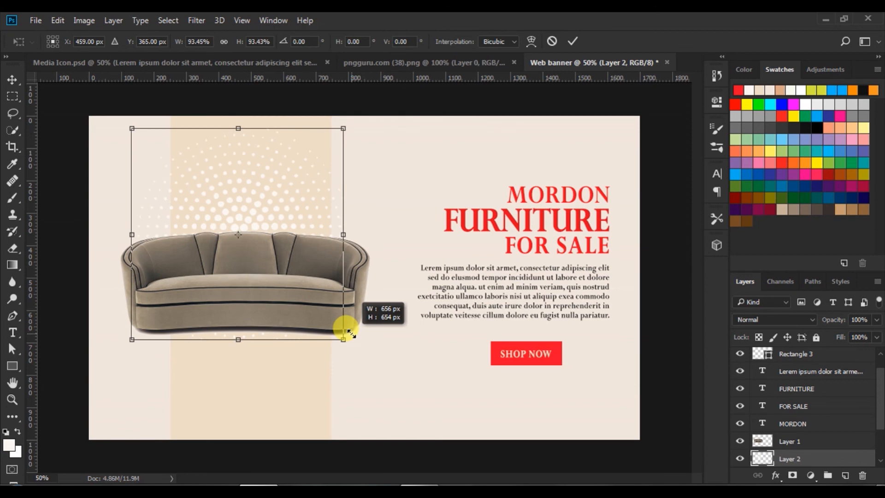
left_click_drag(351, 332, 351, 332)
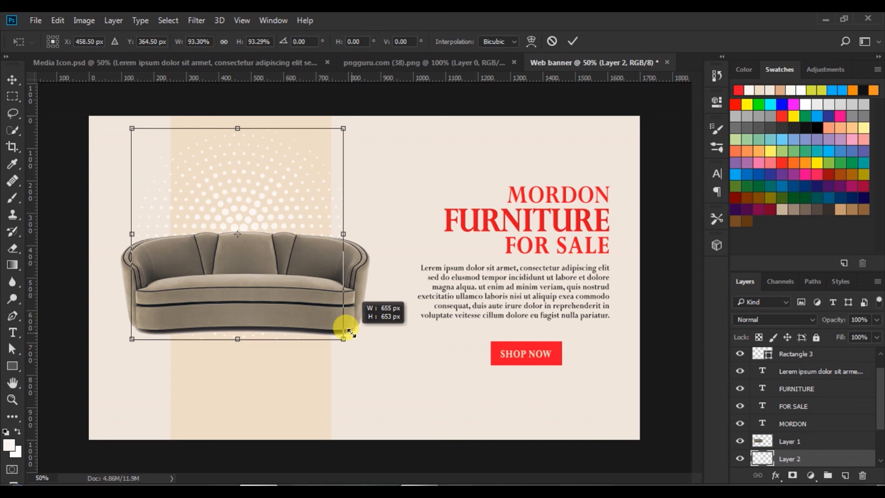
left_click_drag(351, 332, 345, 327)
left_click_drag(133, 332, 151, 321)
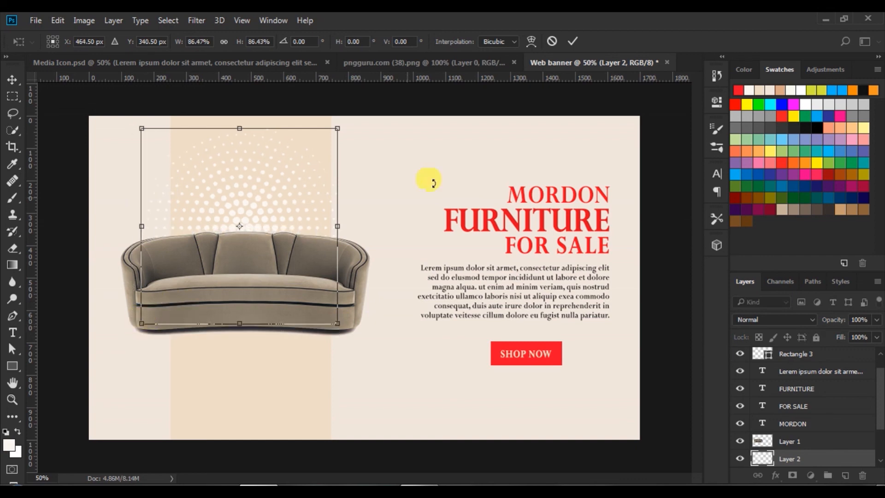
left_click(572, 43)
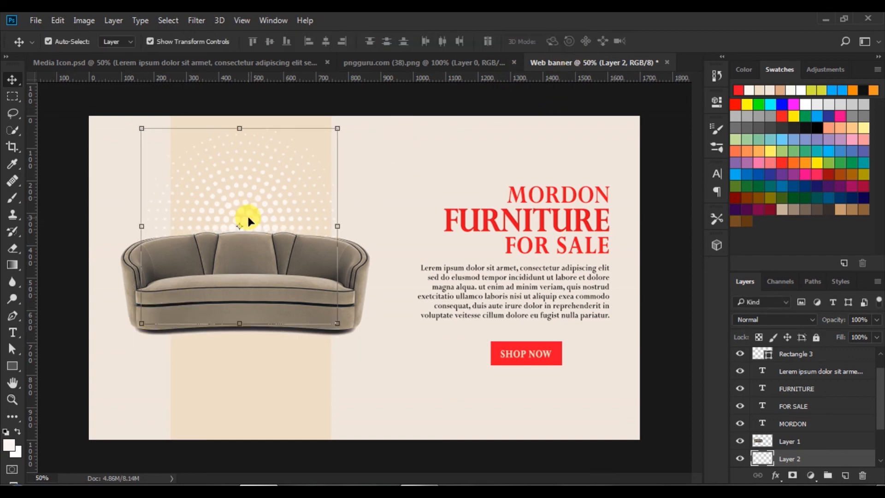
left_click_drag(246, 220, 253, 223)
left_click(662, 273)
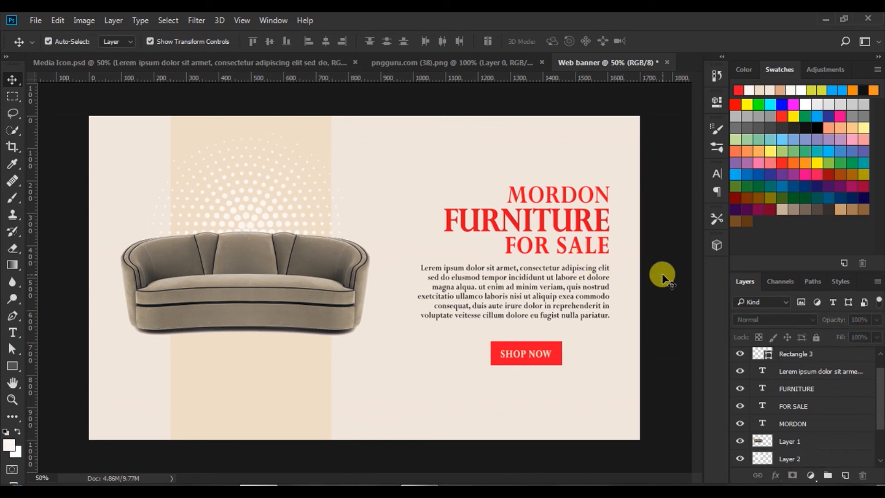